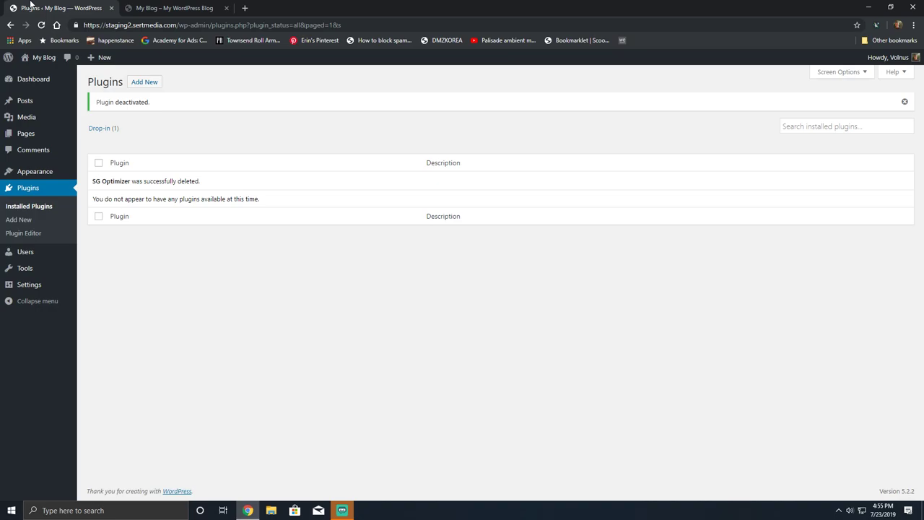
Search Add New plugins for 'ewww imag' and install EWWW Image Optimizer
left_click(27, 220)
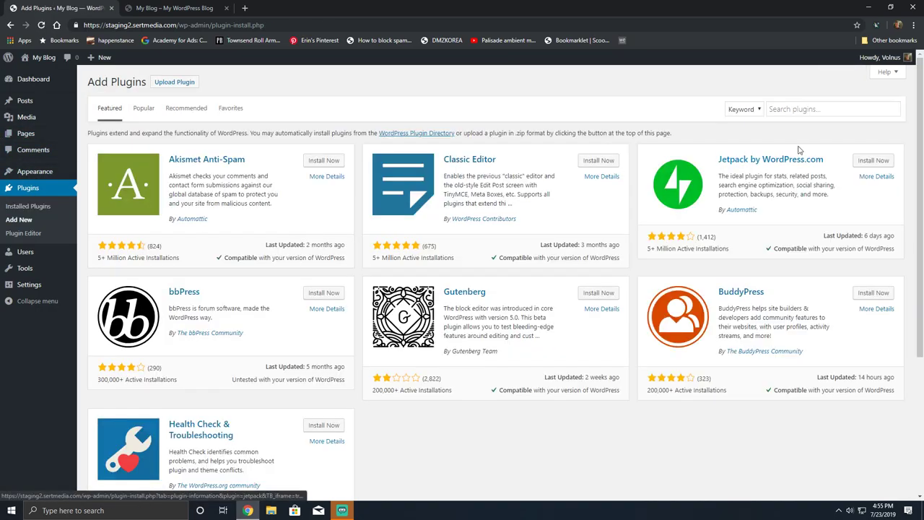
left_click(793, 107)
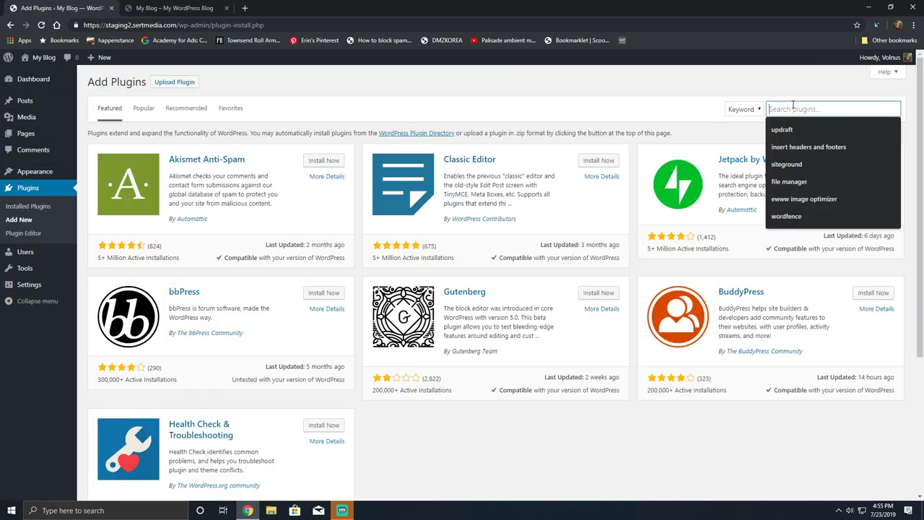
type("ewww image")
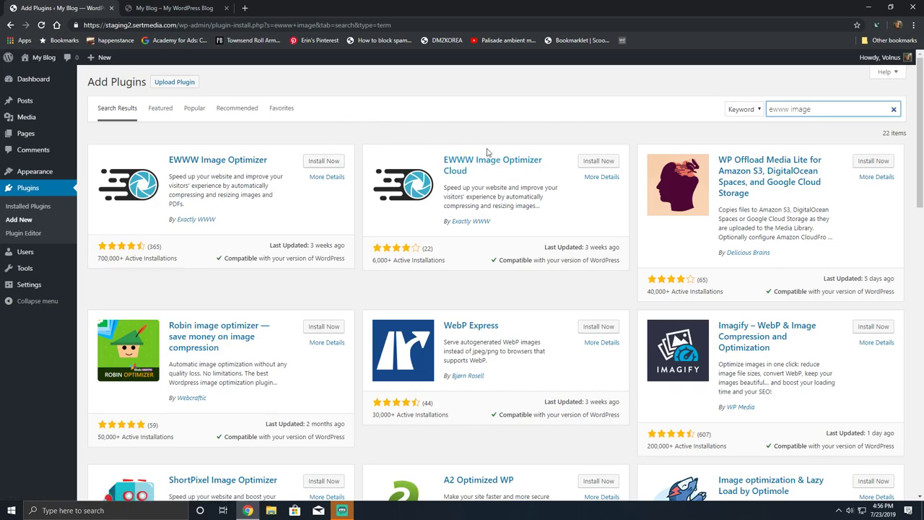
left_click(337, 161)
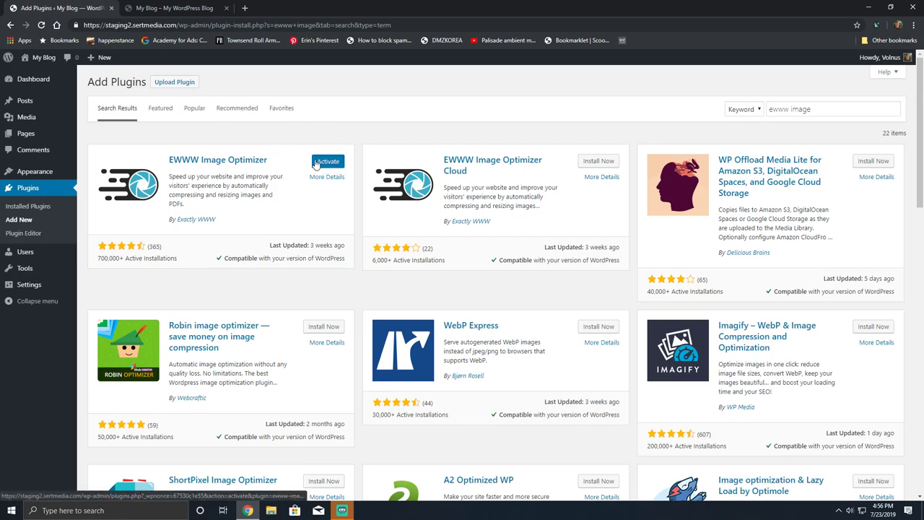
Activate EWWW Image Optimizer and answer 'Do not allow' on its usage-tracking notice
left_click(316, 164)
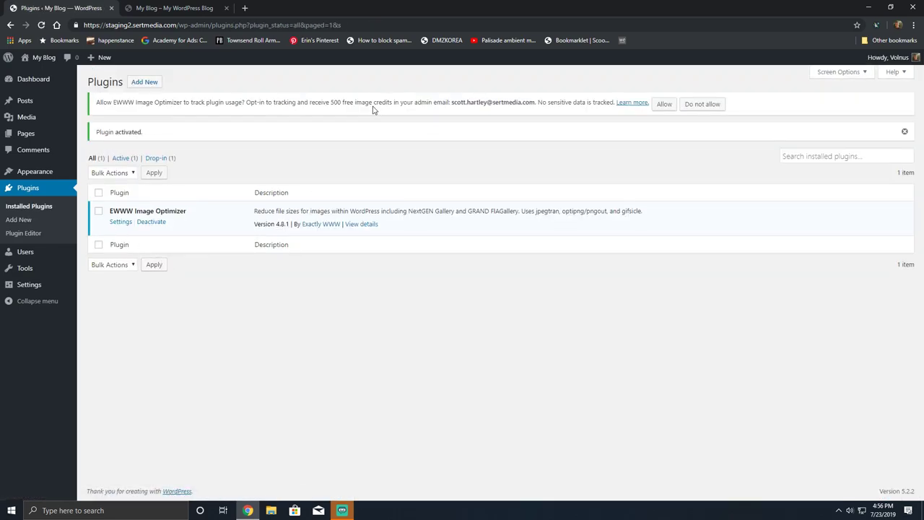
triple_click(279, 105)
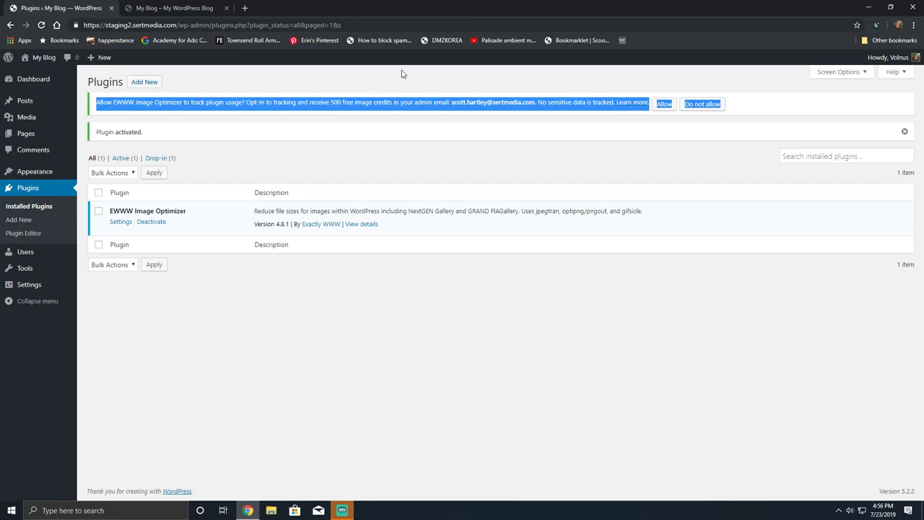
left_click(717, 105)
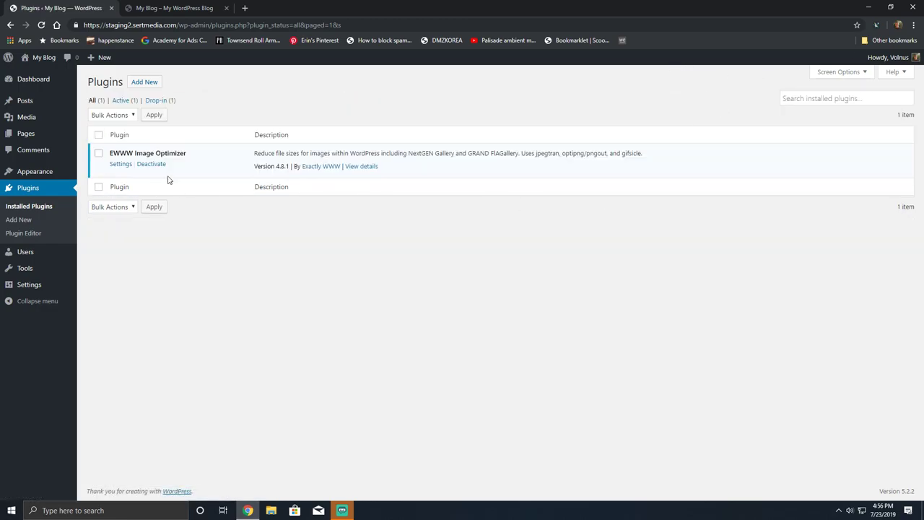
Open EWWW Image Optimizer settings and scroll through the Basic tab's JPG, PNG and GIF levels
left_click(113, 166)
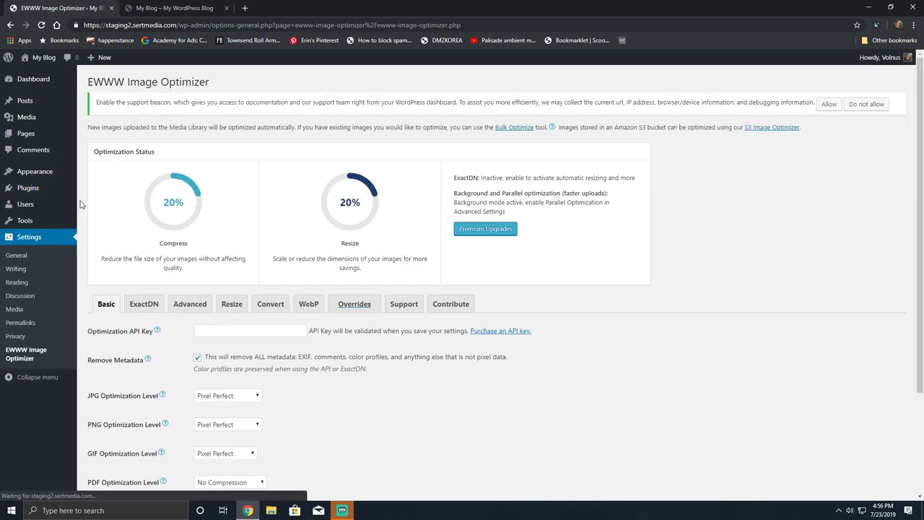
scroll(108, 246, "down", 2)
scroll(113, 251, "up", 2)
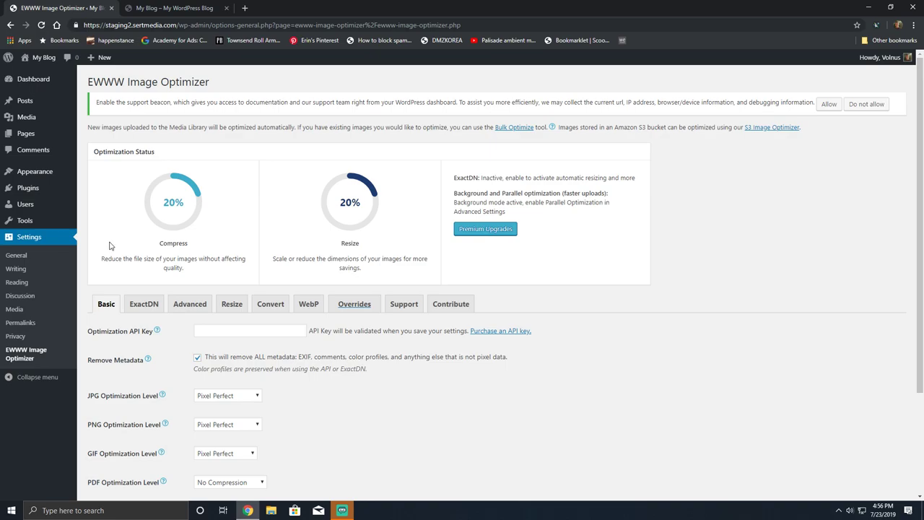
scroll(145, 339, "down", 2)
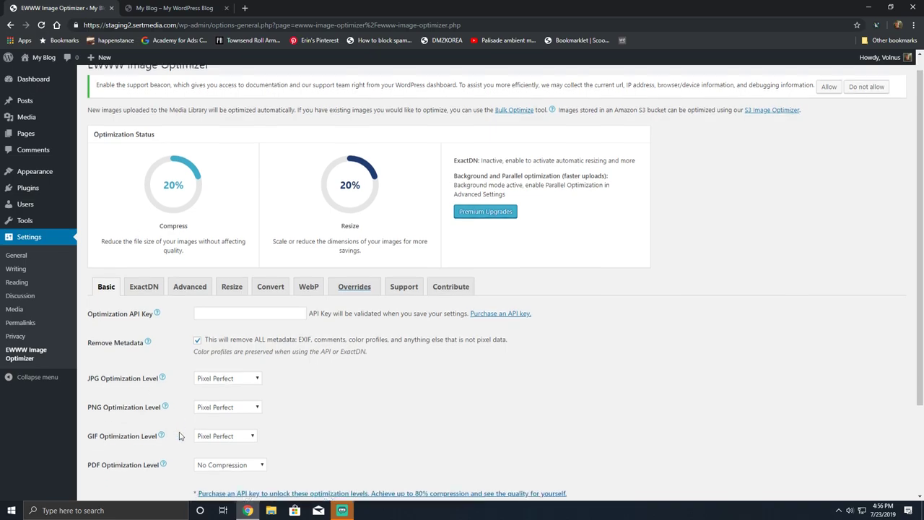
scroll(251, 282, "up", 2)
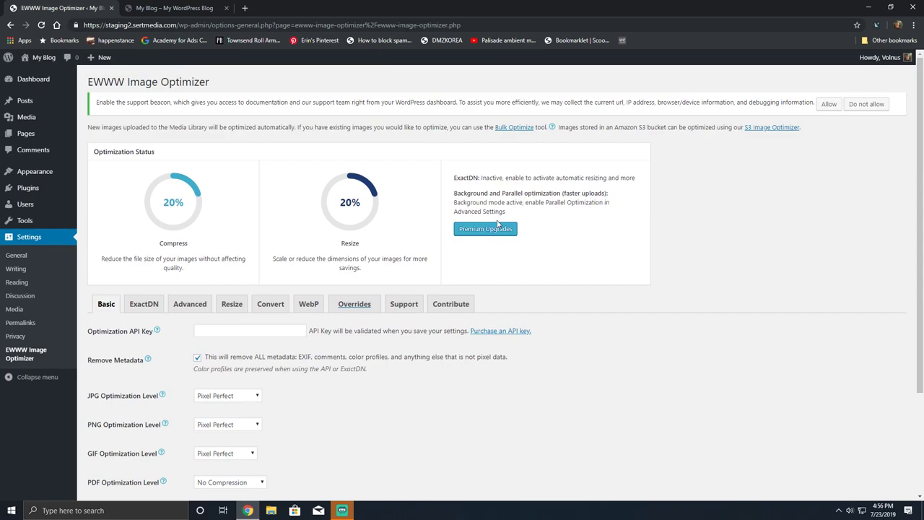
scroll(485, 246, "down", 2)
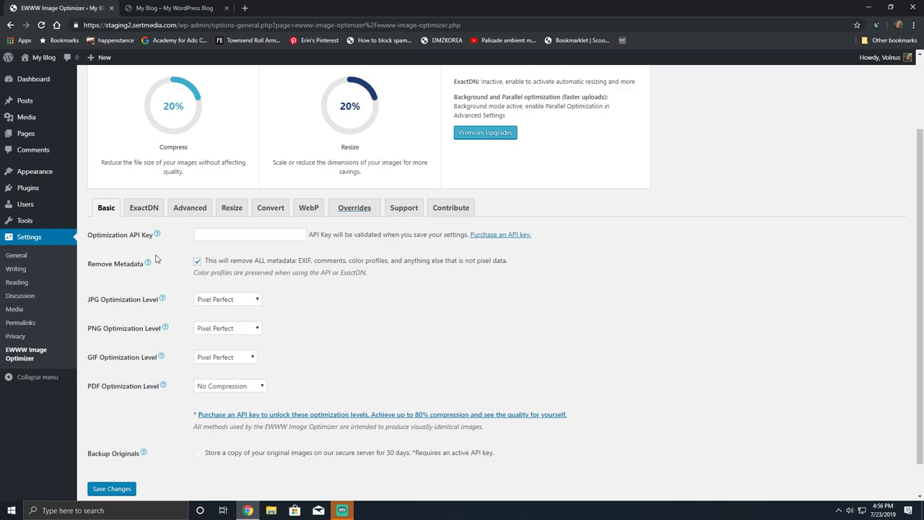
scroll(153, 282, "down", 1)
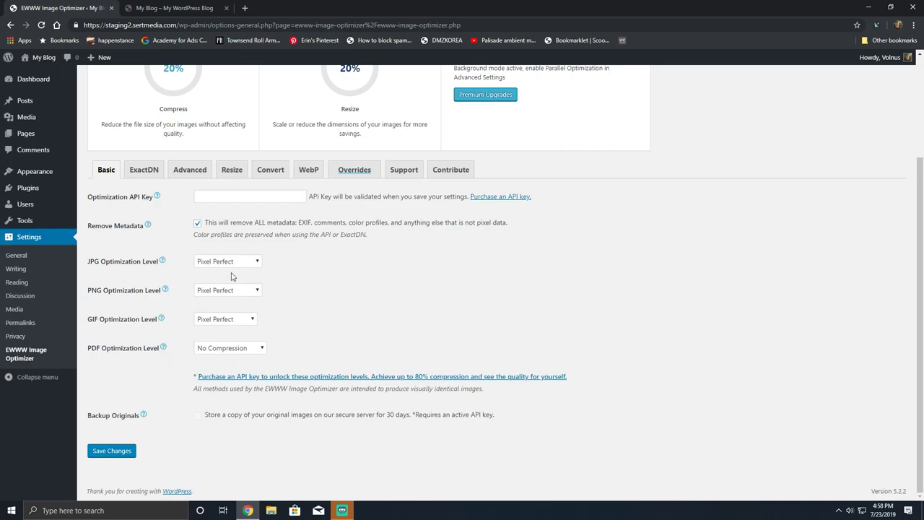
left_click_drag(90, 263, 159, 267)
left_click(160, 269)
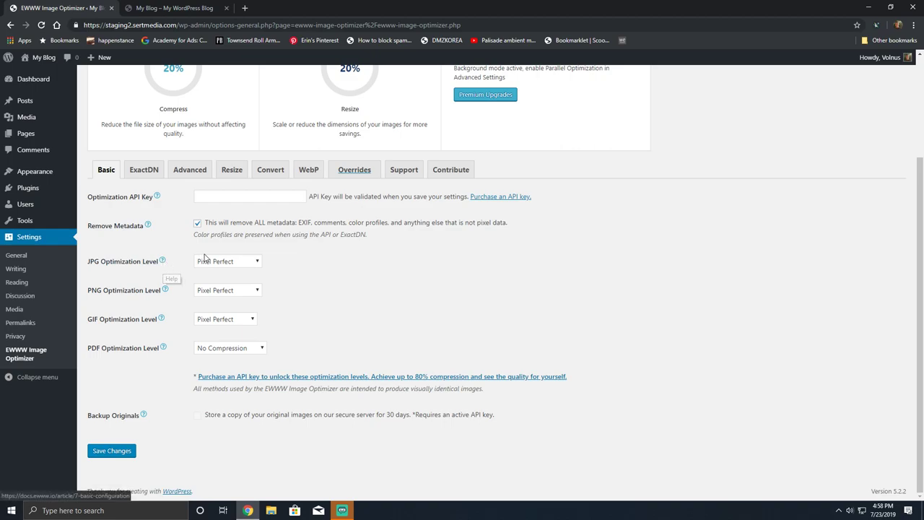
left_click(228, 262)
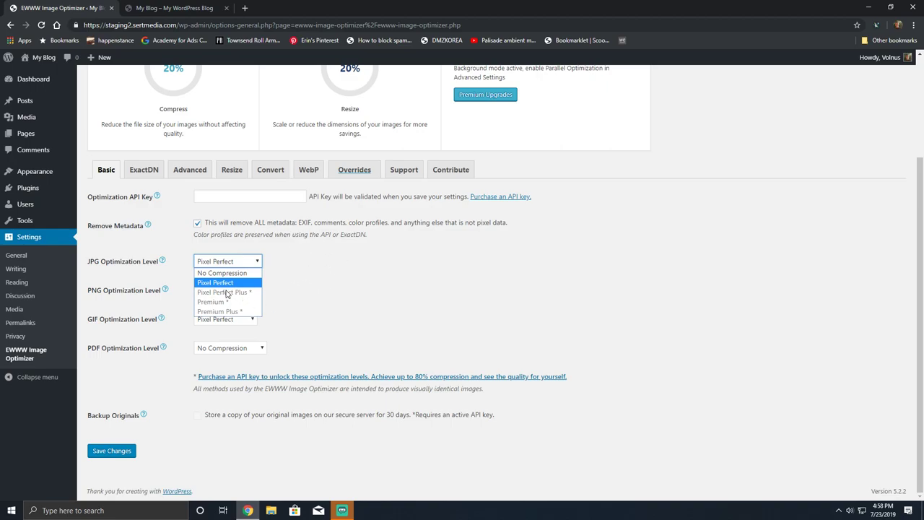
left_click(350, 252)
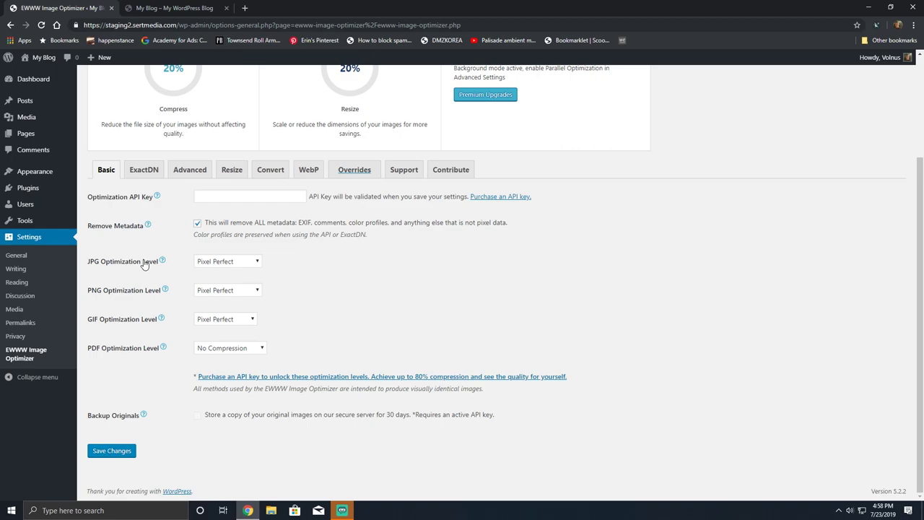
left_click(216, 289)
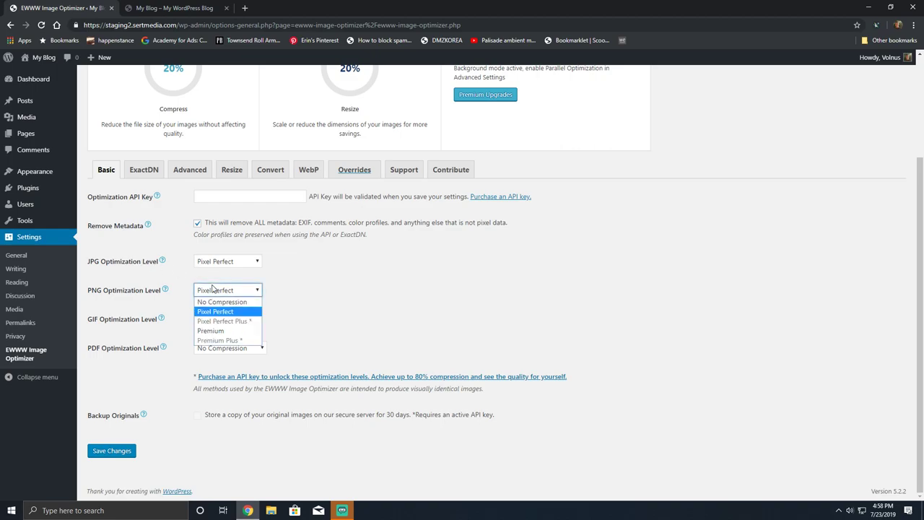
left_click(302, 307)
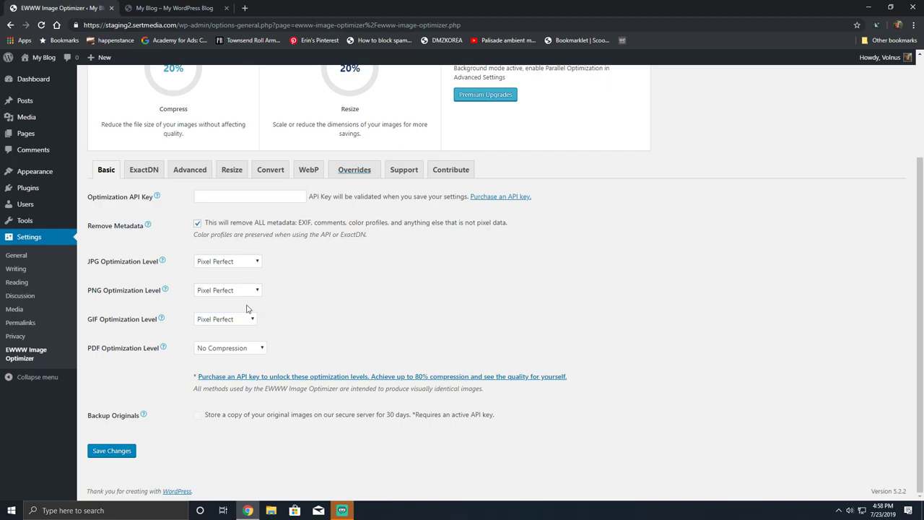
left_click(240, 319)
left_click(325, 311)
left_click(258, 296)
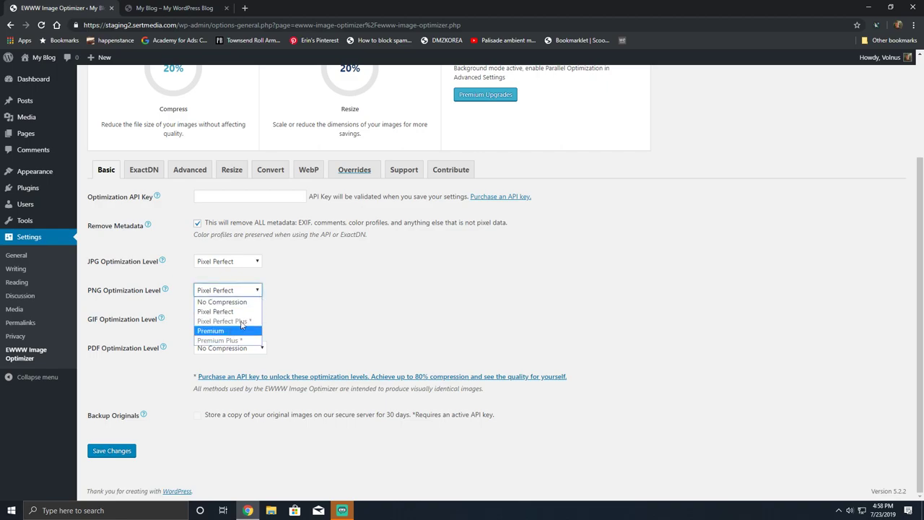
left_click(295, 260)
left_click(232, 264)
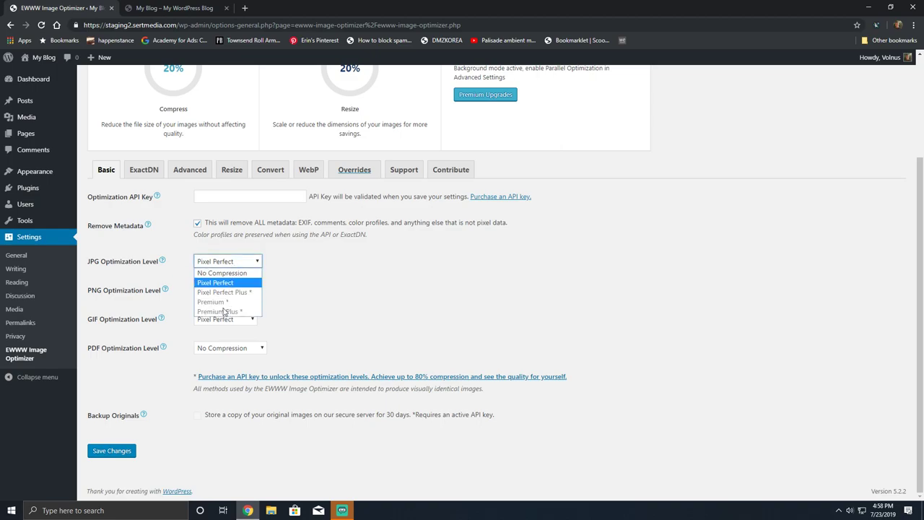
Set PNG Optimization Level to Premium, keeping JPG and GIF at Pixel Perfect
left_click(311, 288)
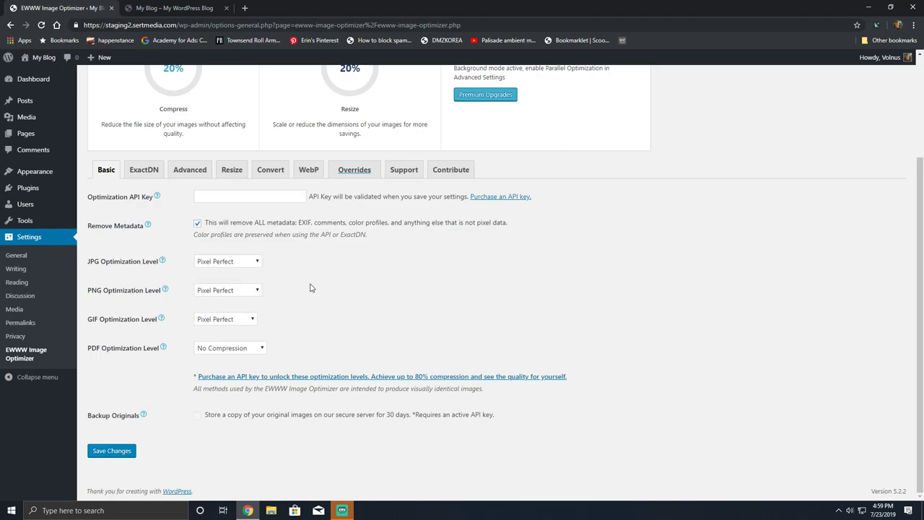
left_click(216, 291)
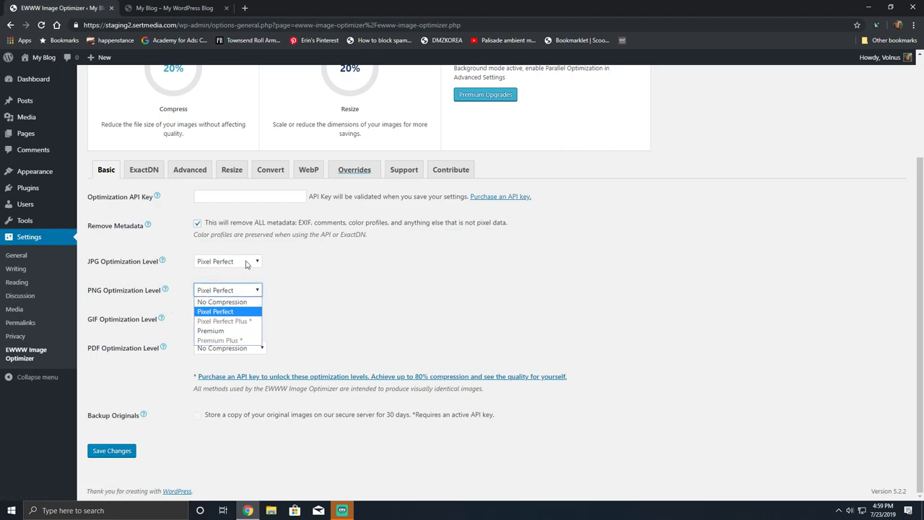
left_click(220, 331)
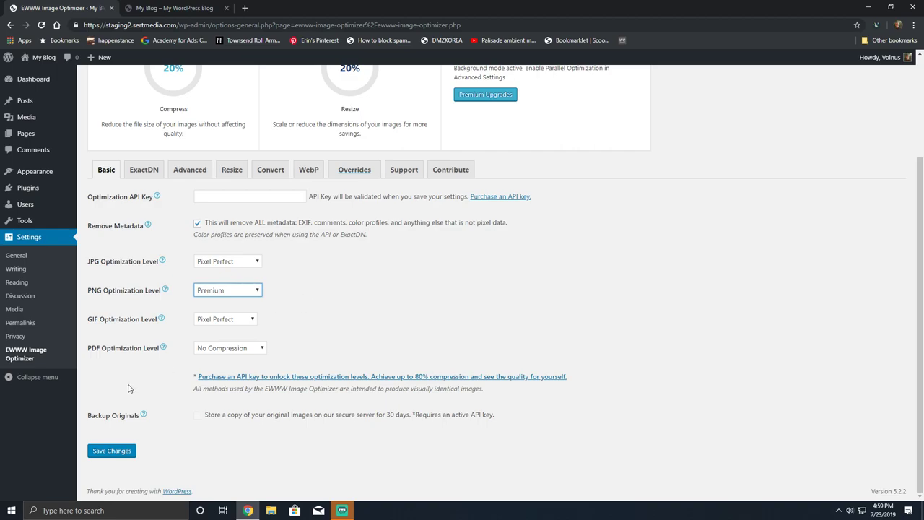
left_click(207, 321)
left_click(325, 311)
Review the PDF Optimization Level choices and leave it at No Compression
left_click(233, 354)
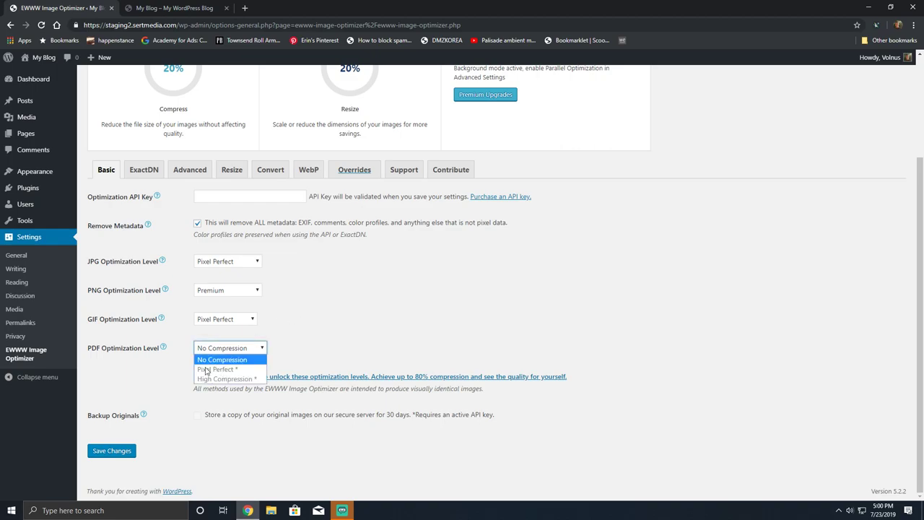
left_click(161, 374)
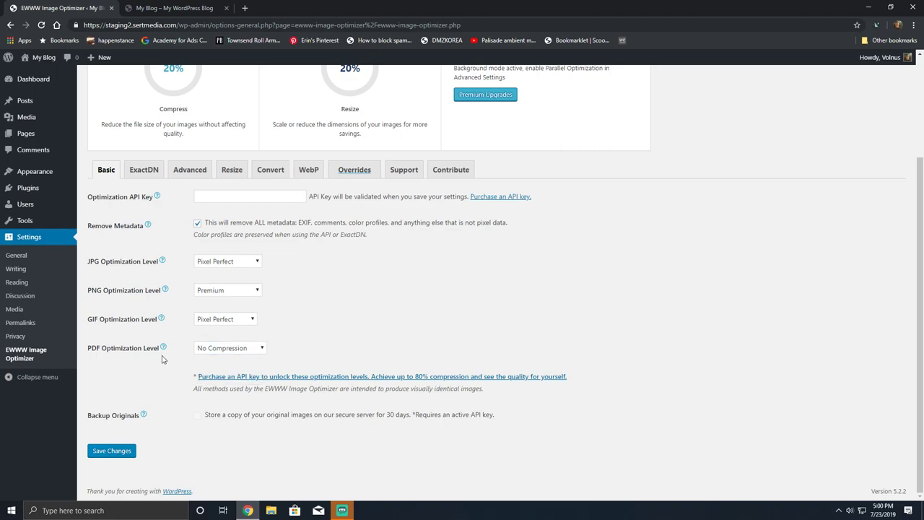
left_click(237, 349)
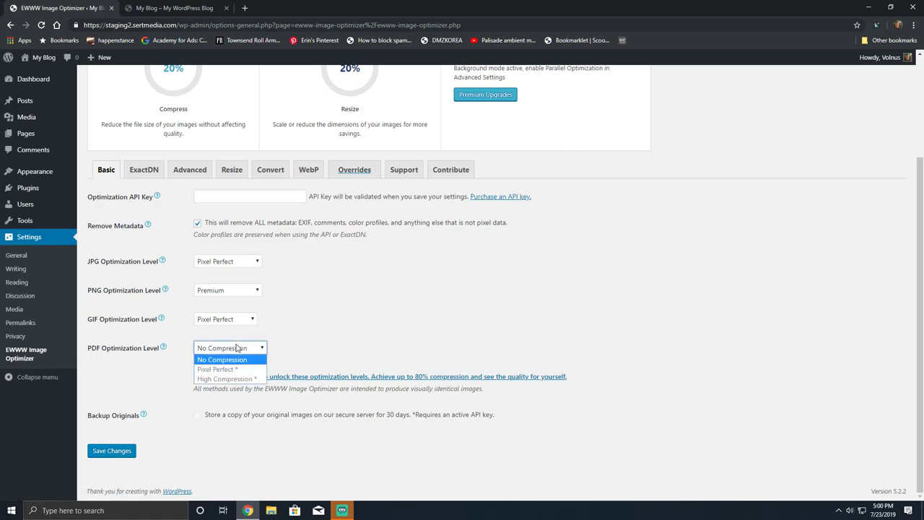
left_click(373, 343)
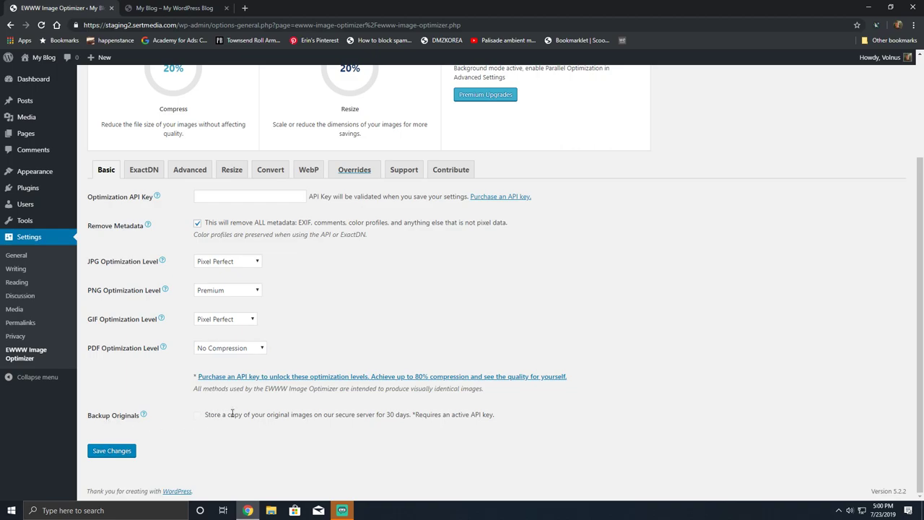
On the ExactDN tab, enable ExactDN and turn off Include All Resources
left_click(144, 169)
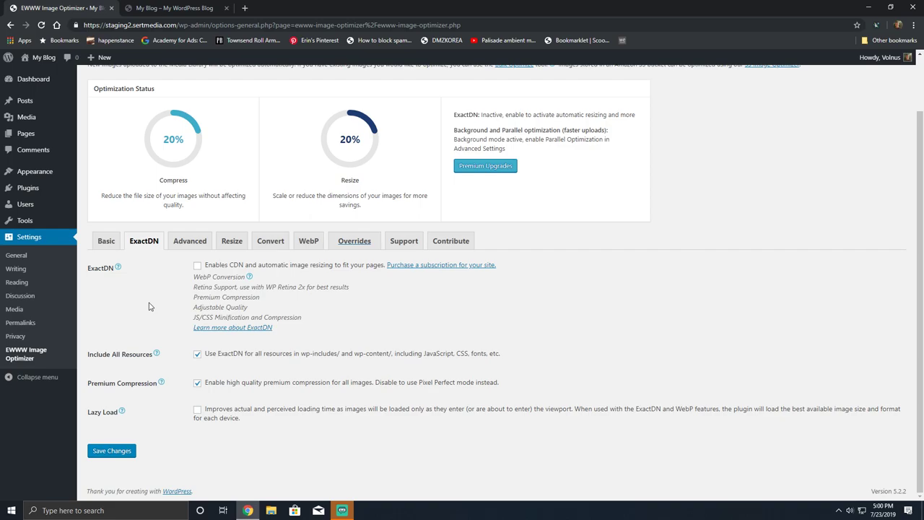
double_click(122, 243)
left_click(108, 242)
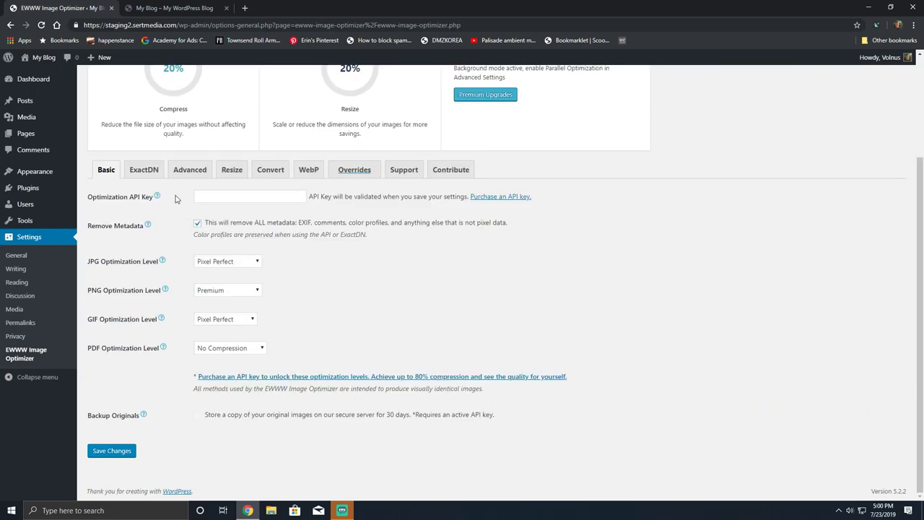
double_click(144, 171)
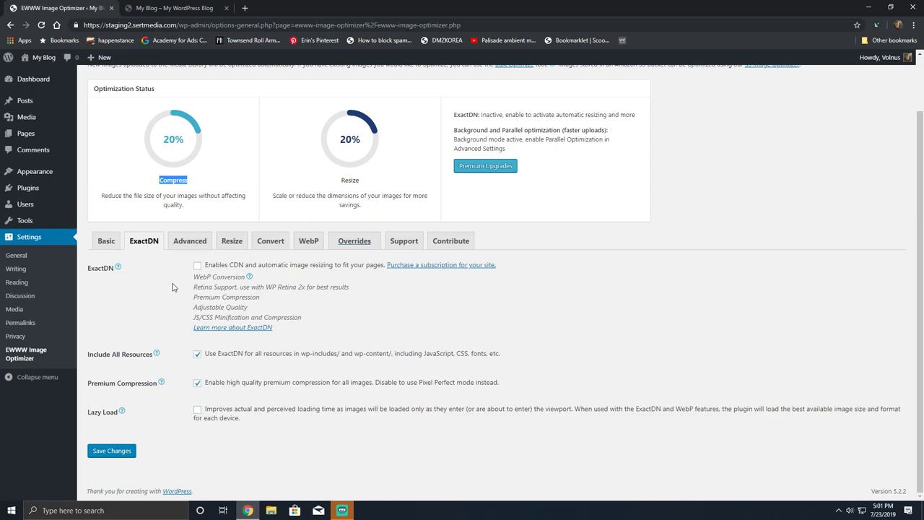
left_click(198, 267)
left_click(197, 355)
Switch to the Advanced tab showing JPG Quality Level, Parallel Optimization and folder options
left_click(187, 243)
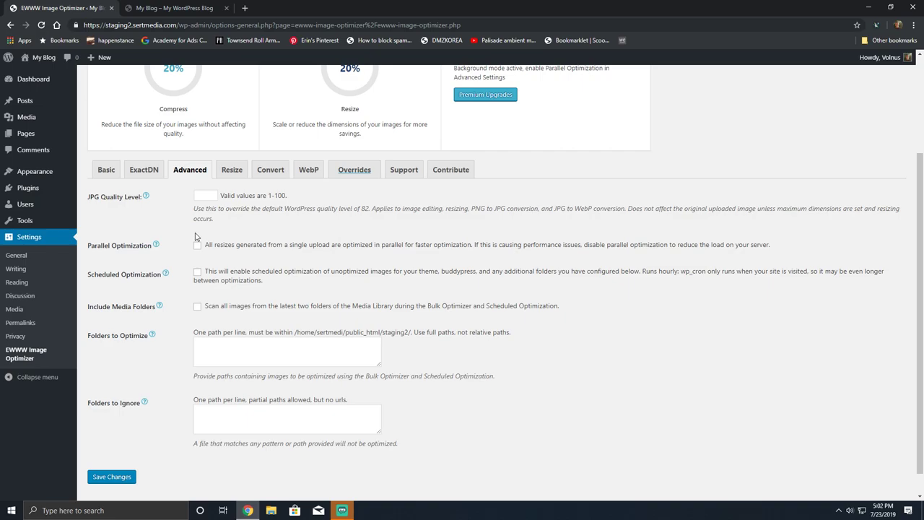
left_click(204, 195)
left_click(688, 283)
Scroll down the Advanced settings and enable Include Media Folders
scroll(577, 167, "down", 1)
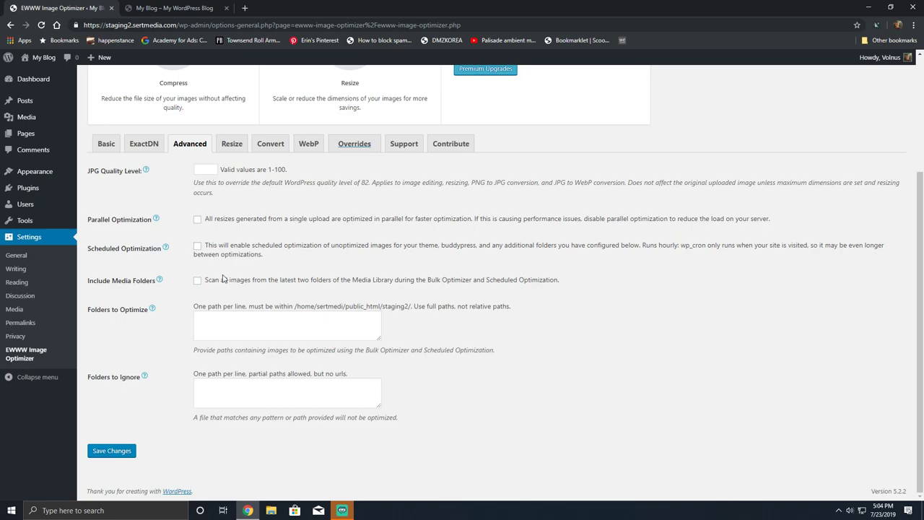
left_click(197, 281)
Keep Include Media Folders on, enable Scheduled Optimization, and focus the Folders to Optimize box
left_click(197, 281)
double_click(199, 246)
left_click(198, 247)
left_click(329, 318)
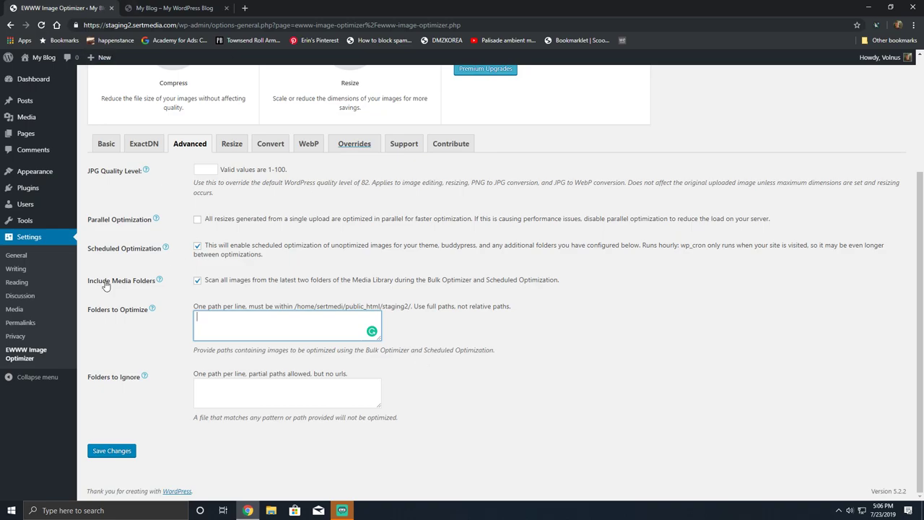
Inspect the allowed staging2 path hint, leaving Folders to Optimize and Folders to Ignore empty
left_click_drag(89, 315, 101, 310)
left_click(124, 321)
left_click(211, 323)
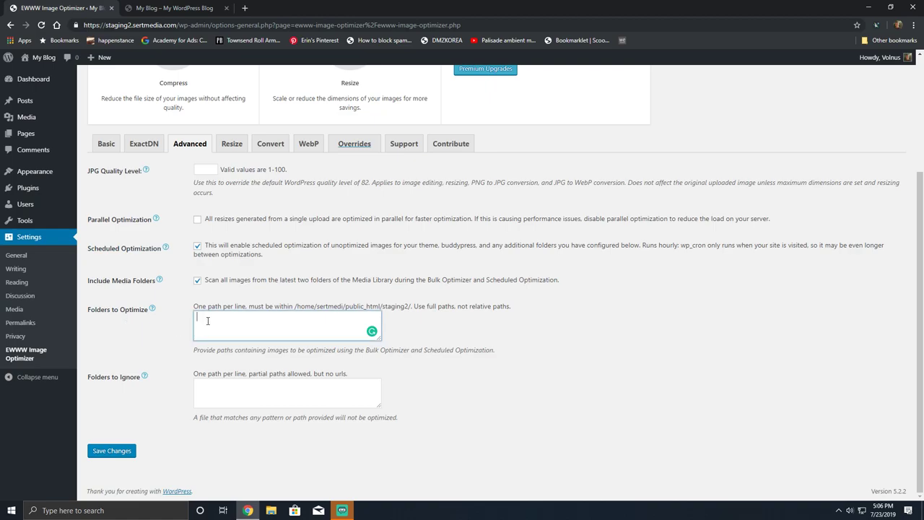
left_click_drag(295, 306, 410, 306)
double_click(316, 312)
left_click(388, 307)
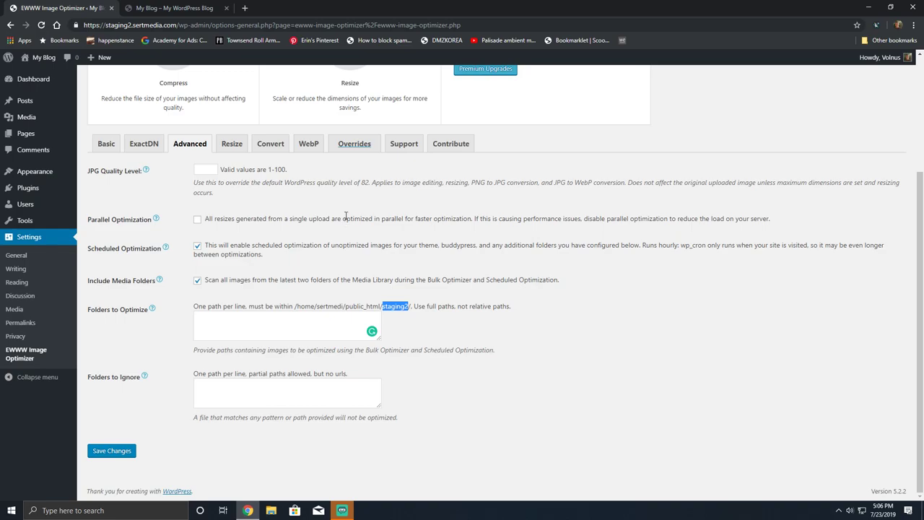
left_click(287, 384)
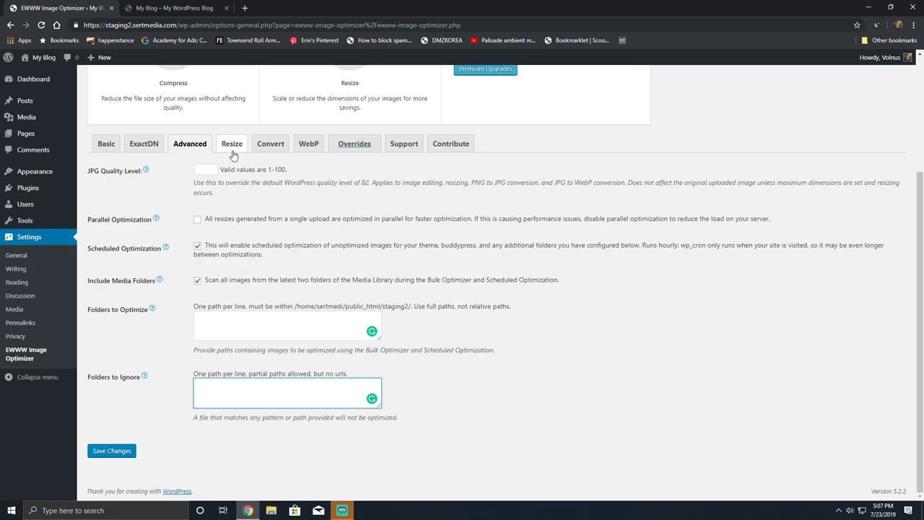
Show the Resize settings, leaving Max Width and Max Height blank and no sizes disabled
left_click(233, 145)
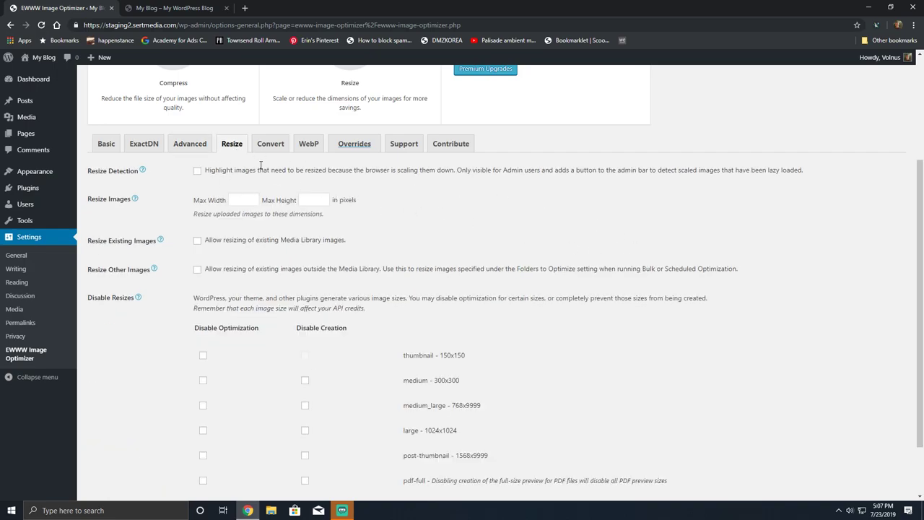
scroll(195, 193, "down", 2)
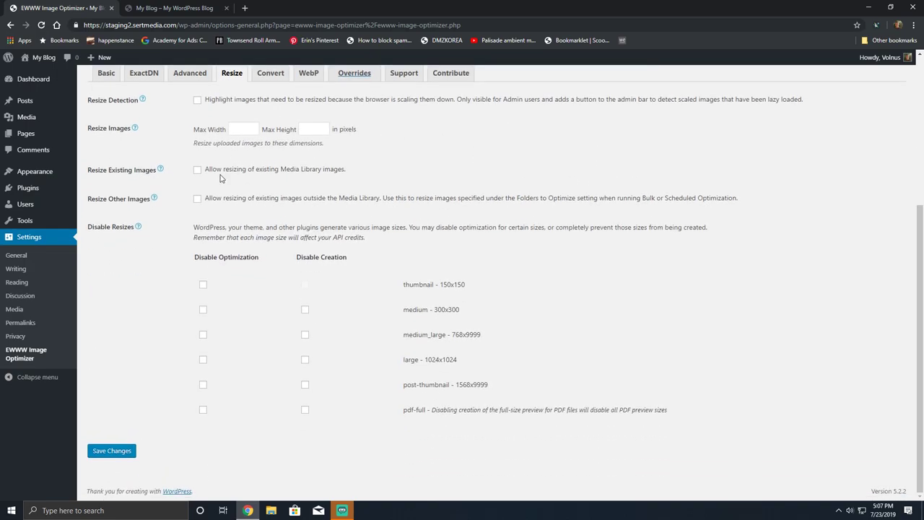
scroll(218, 178, "up", 3)
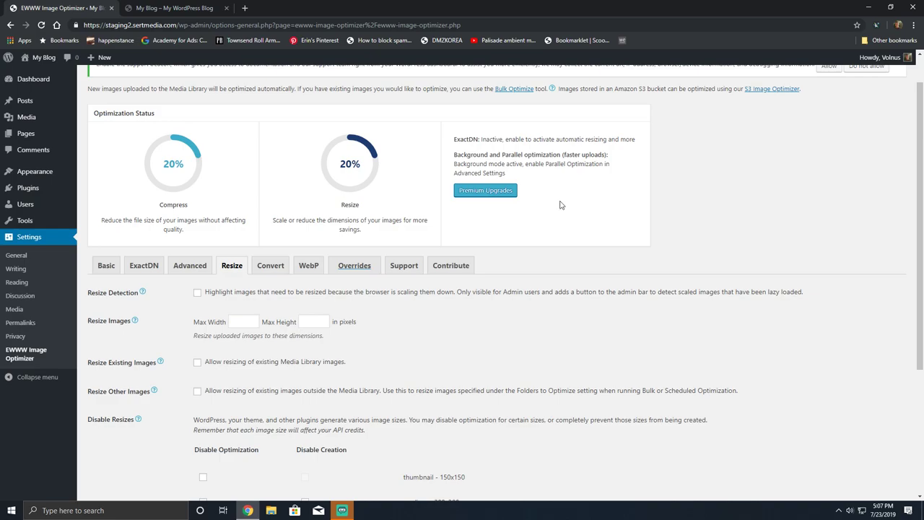
mouse_move(217, 212)
scroll(293, 307, "down", 3)
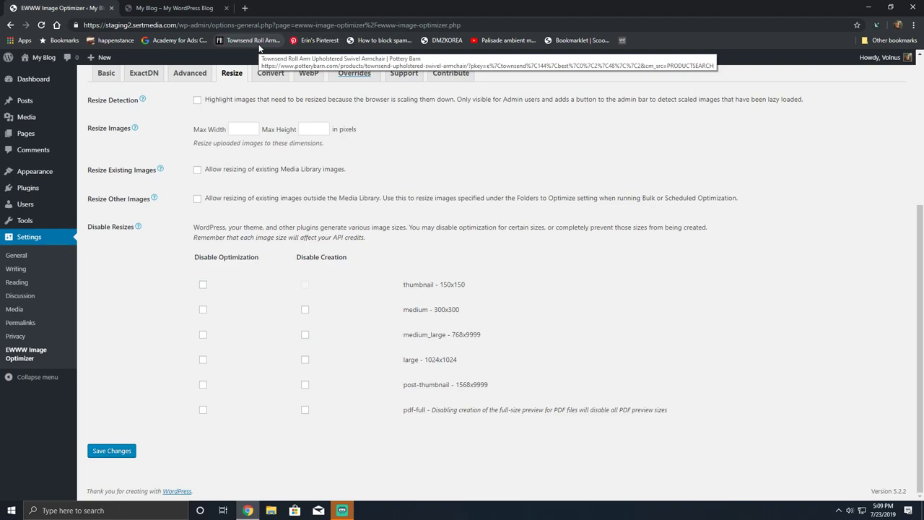
scroll(341, 217, "up", 2)
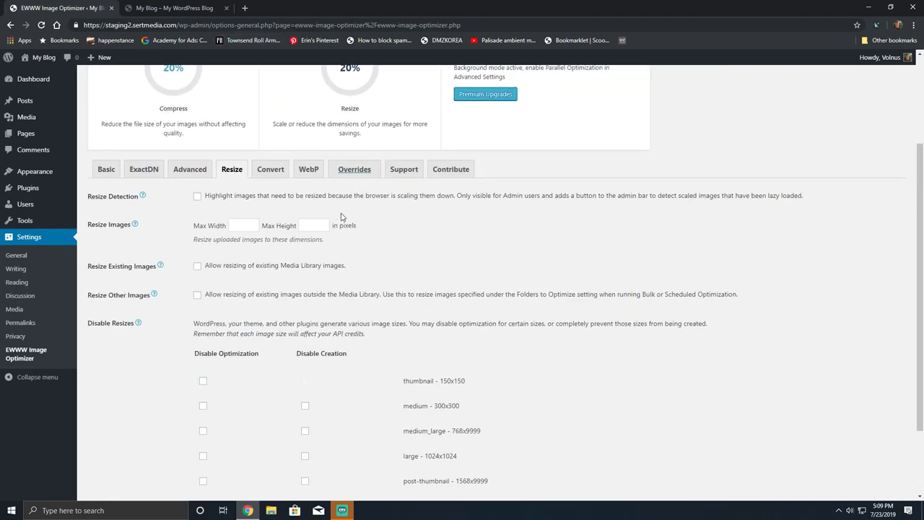
scroll(341, 216, "down", 2)
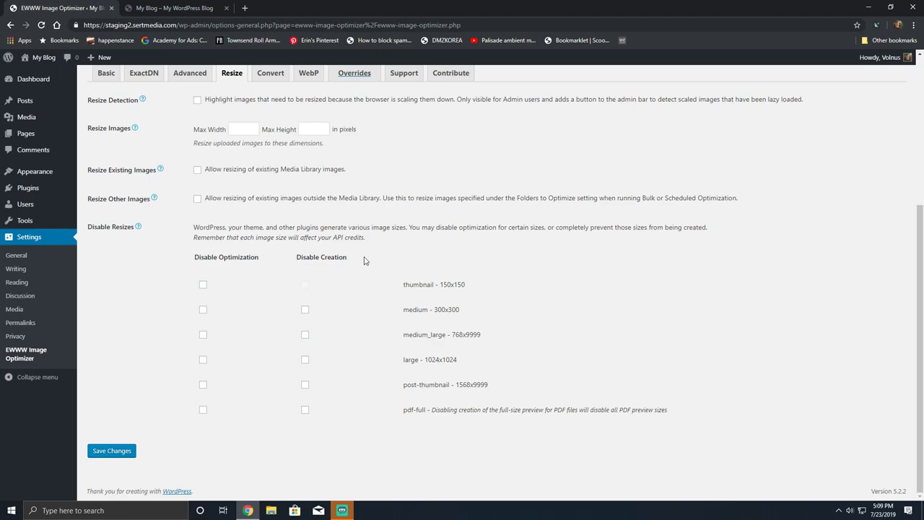
scroll(377, 268, "up", 1)
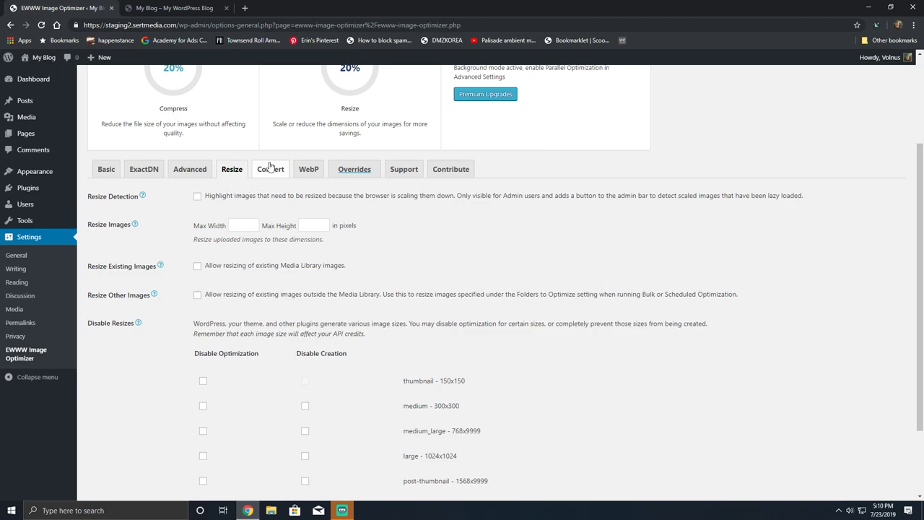
Show the Convert tab and read its introduction to image format conversion
double_click(270, 167)
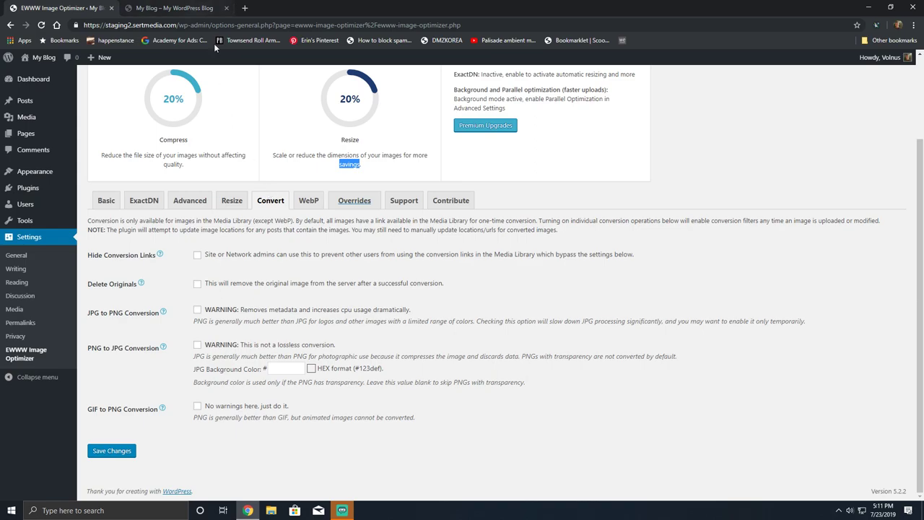
scroll(262, 170, "up", 3)
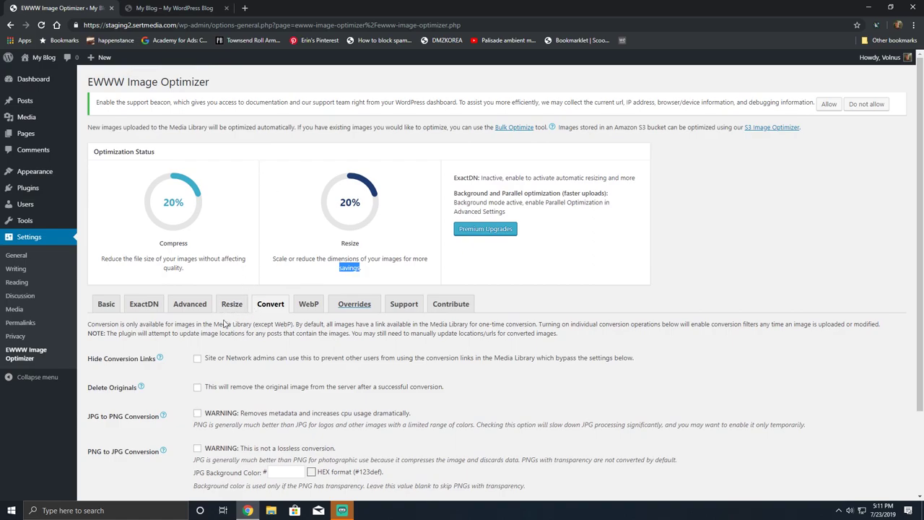
left_click_drag(209, 325, 318, 329)
Turn on Hide Conversion Links, keeping Delete Originals checked
left_click(317, 329)
scroll(318, 329, "down", 1)
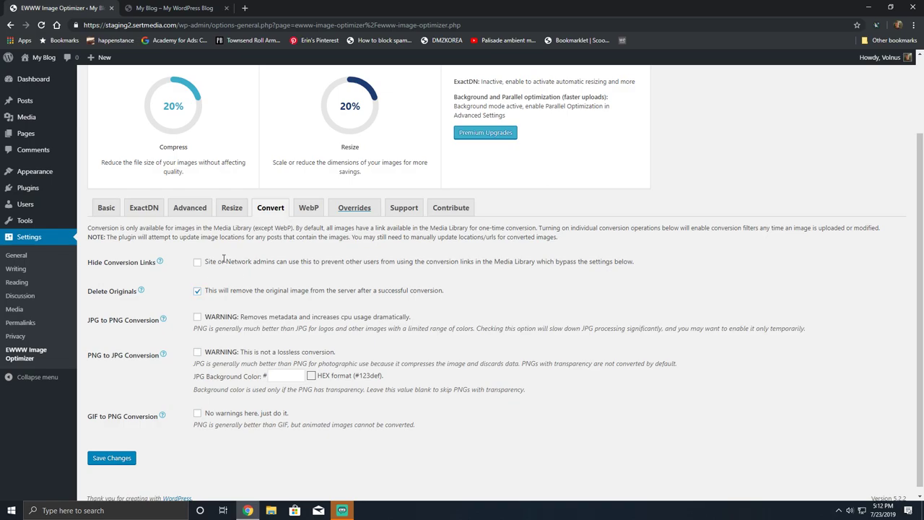
double_click(227, 262)
left_click(205, 268)
left_click(197, 262)
Enable PNG to JPG Conversion and leave JPG Background Color blank
scroll(264, 267, "down", 1)
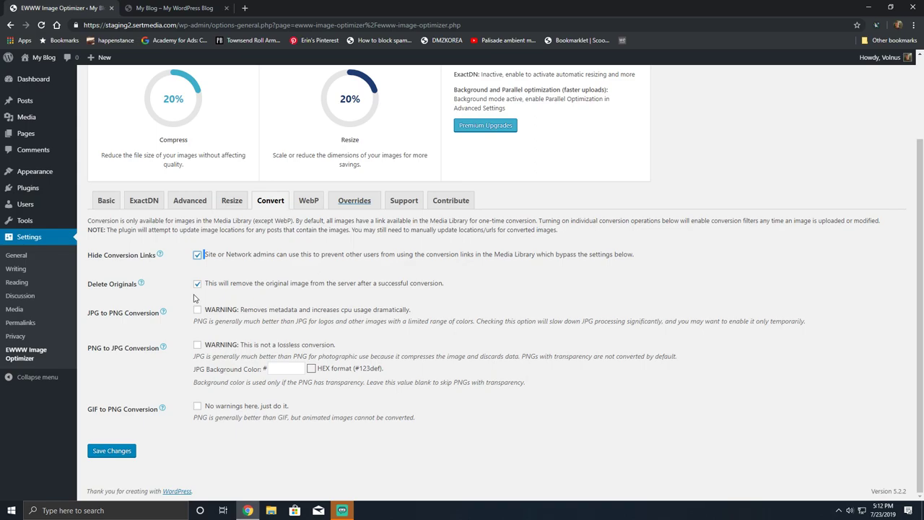
left_click(198, 344)
triple_click(263, 382)
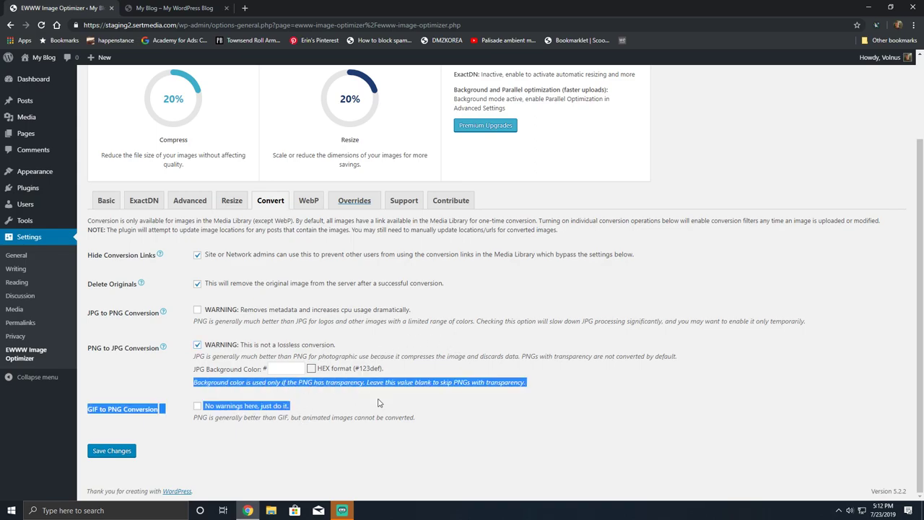
left_click(377, 397)
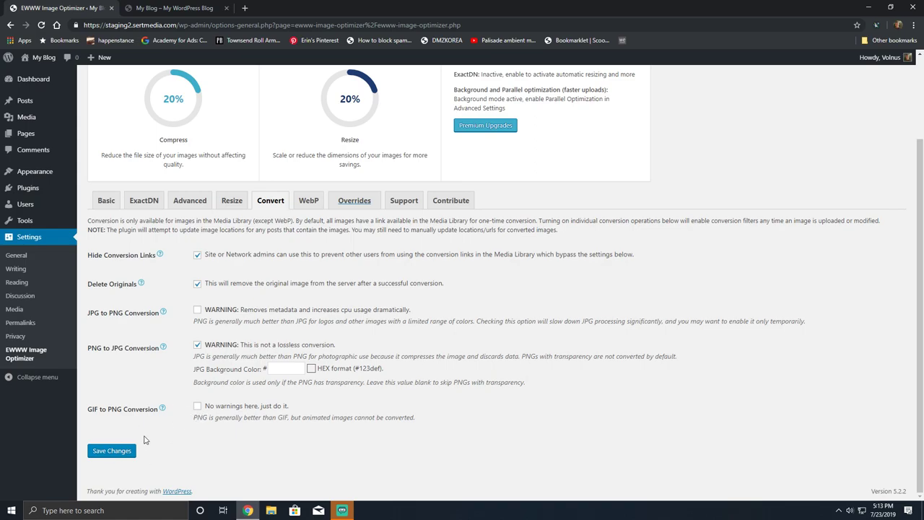
Save the conversion settings and look through the WebP, Convert, Resize and Advanced tabs
left_click(114, 451)
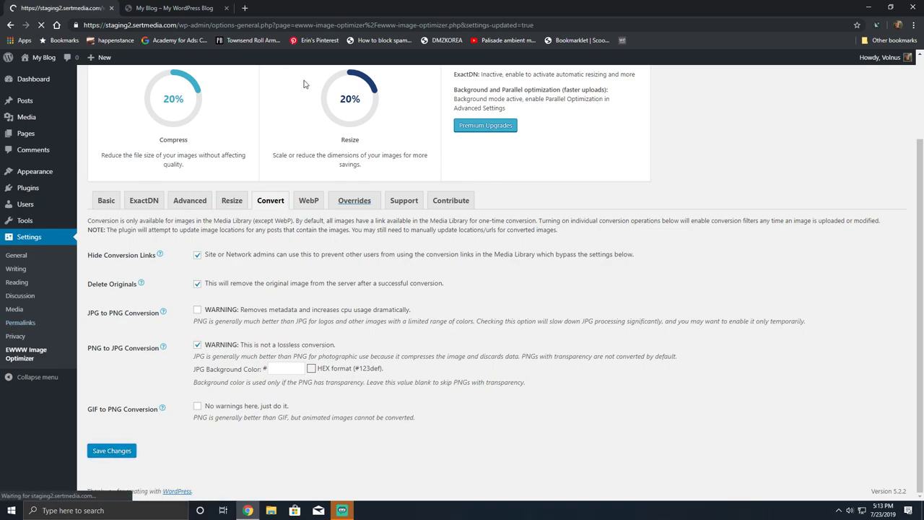
scroll(281, 295, "down", 2)
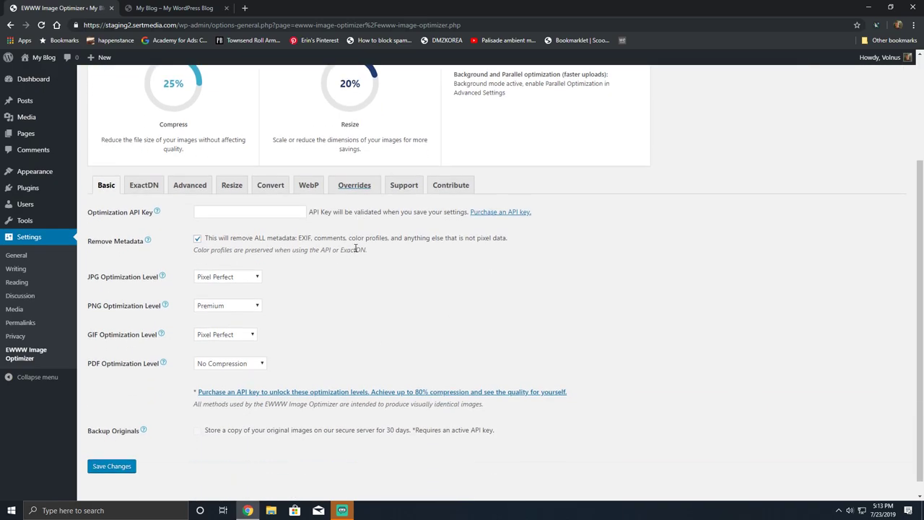
left_click(309, 186)
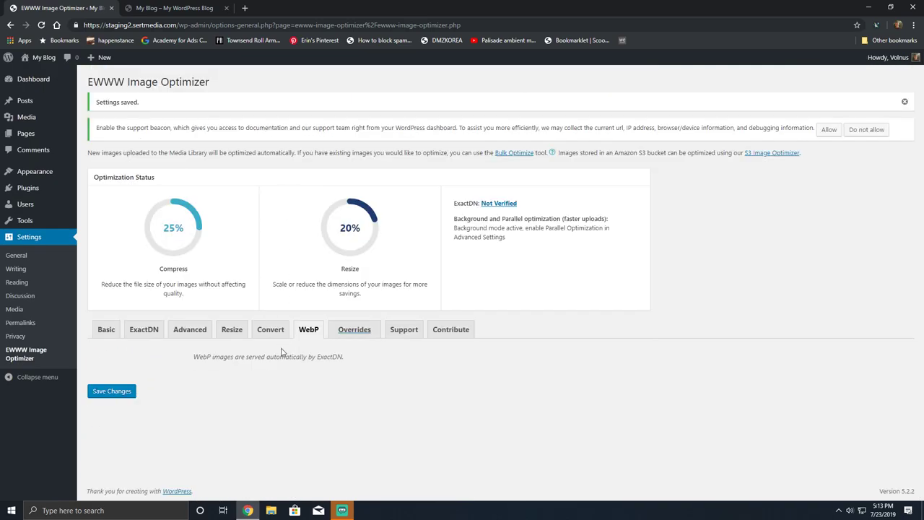
left_click(270, 330)
double_click(308, 329)
left_click(462, 373)
left_click(233, 332)
left_click(190, 330)
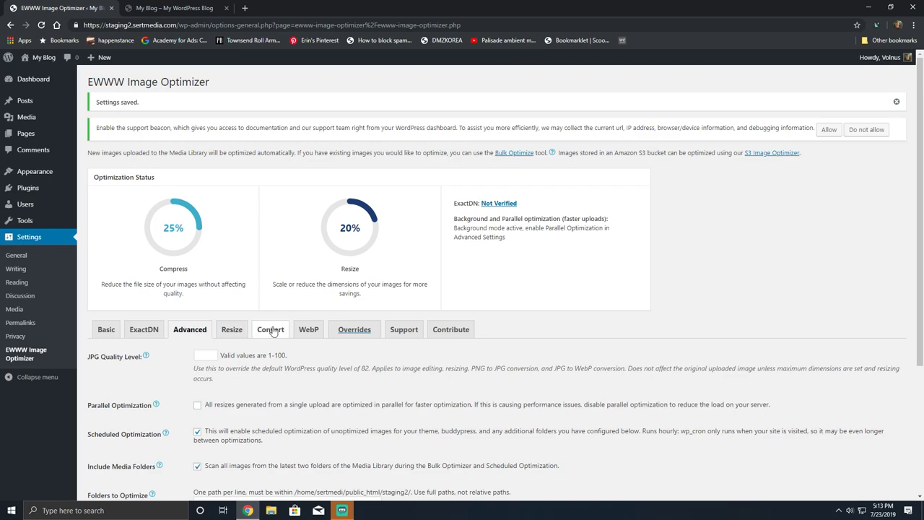
left_click(272, 331)
Turn off ExactDN and Premium Compression on the ExactDN tab and save
left_click(154, 336)
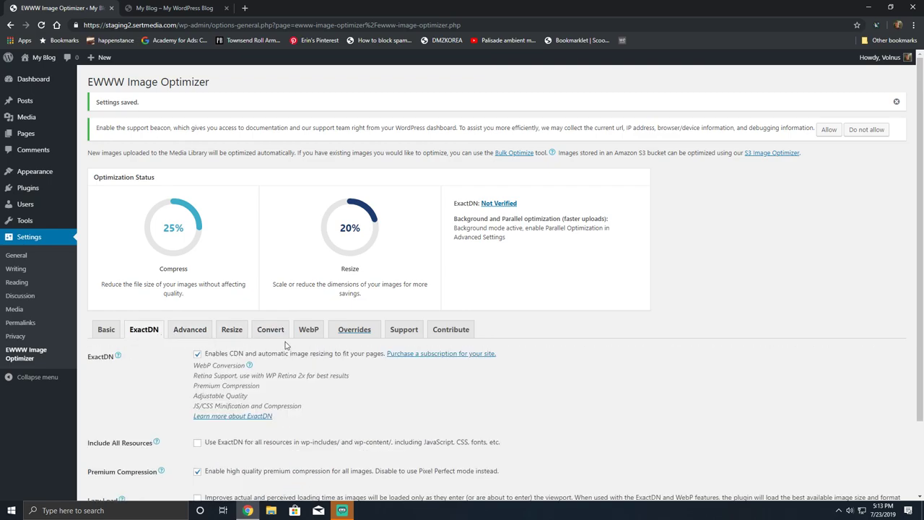
left_click(198, 354)
scroll(200, 357, "down", 2)
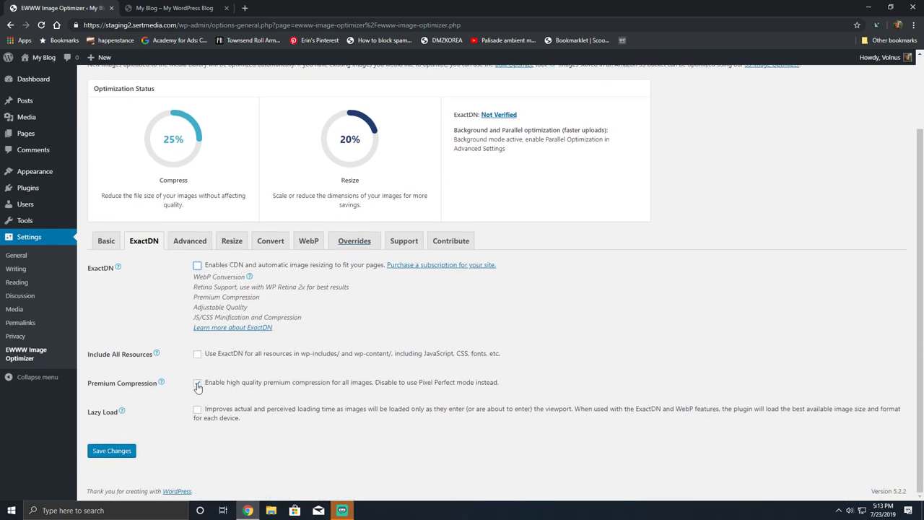
left_click(197, 384)
left_click(124, 452)
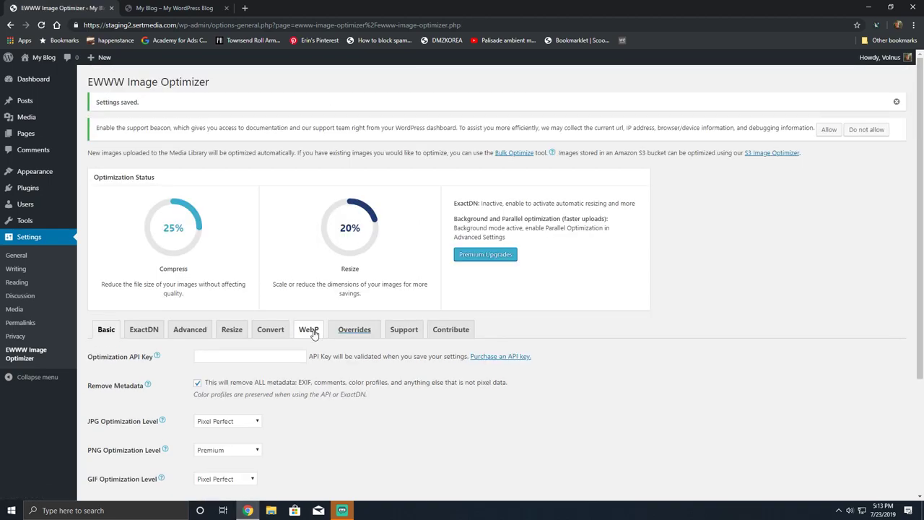
Review the WebP tab, leaving every option unchecked and WebP URLs empty
left_click(315, 334)
scroll(529, 332, "down", 1)
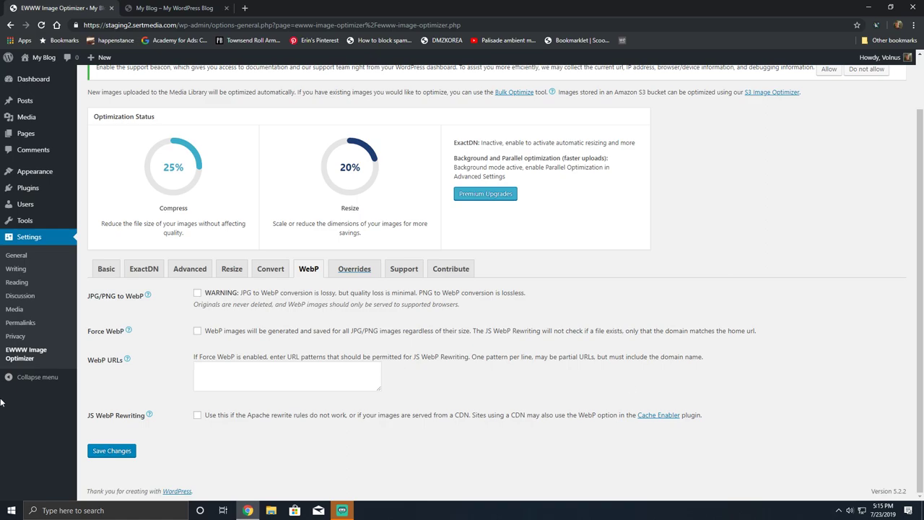
Open the empty Media Library in a new tab, then return to the optimizer settings
key("ctrl+Tab")
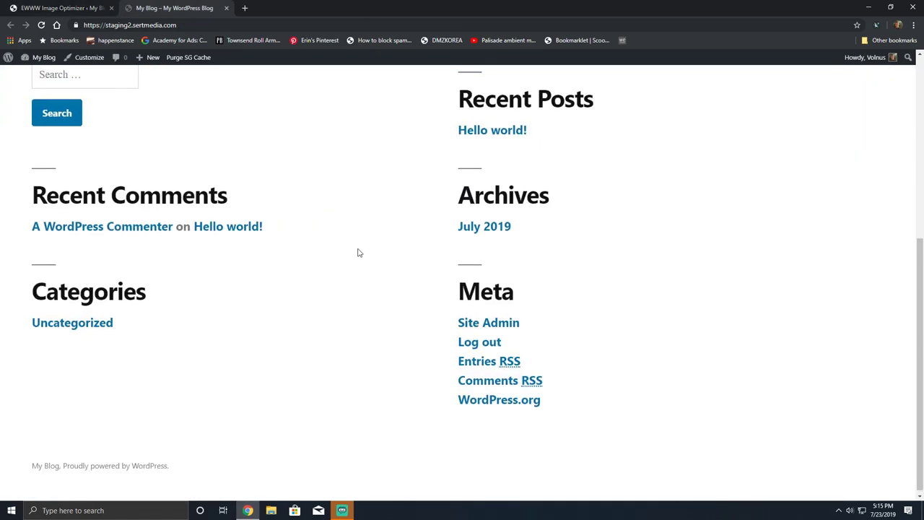
scroll(347, 242, "up", 10)
key("ctrl+shift+Tab")
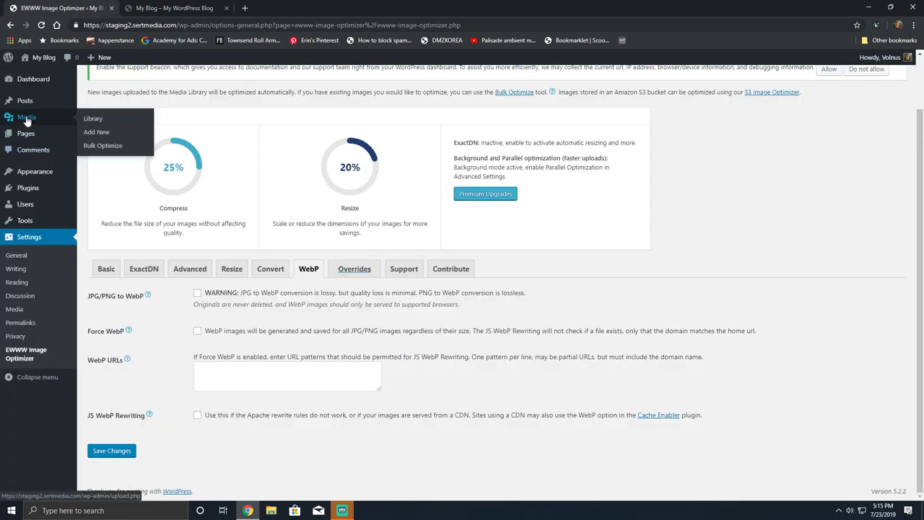
left_click(26, 119)
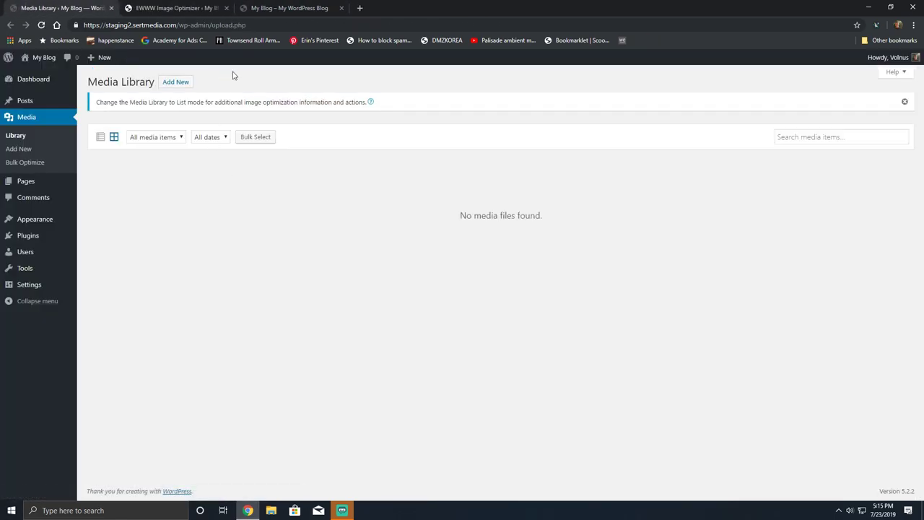
left_click(275, 7)
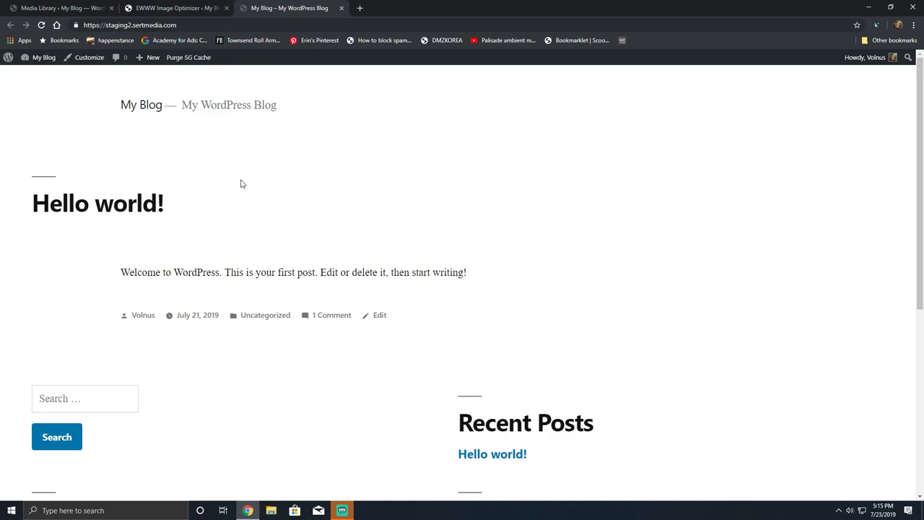
key("ctrl+shift+Tab")
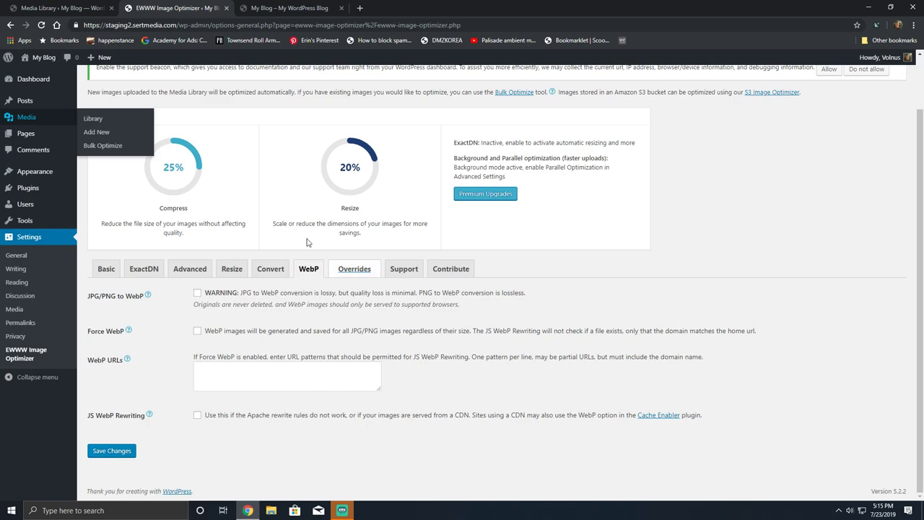
left_click(349, 273)
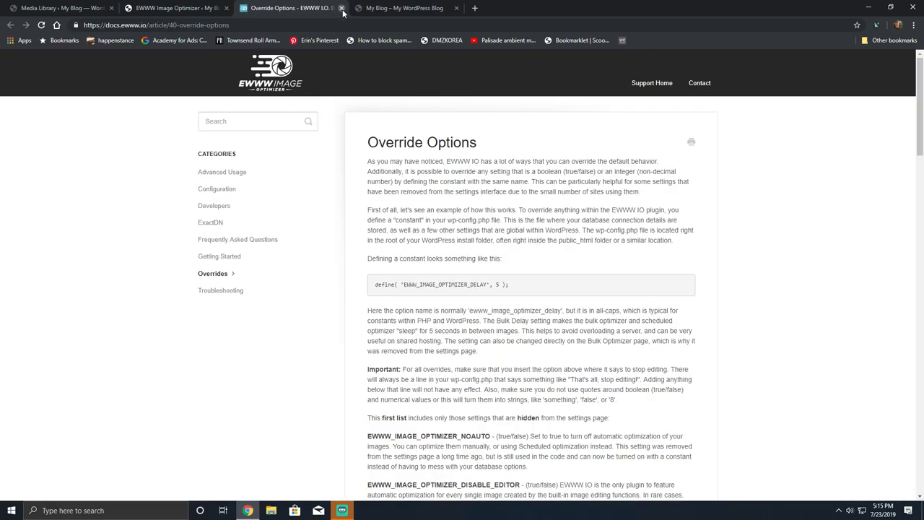
scroll(520, 253, "down", 20)
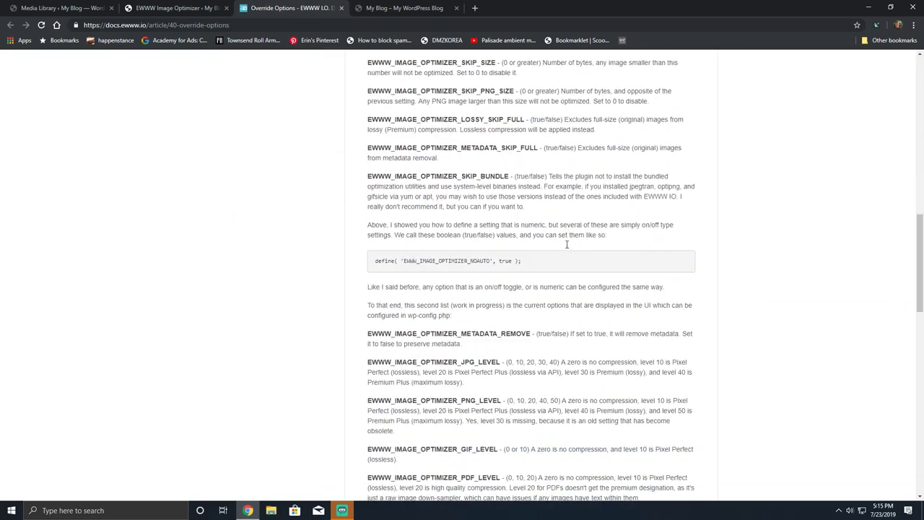
scroll(552, 248, "down", 5)
key("Home")
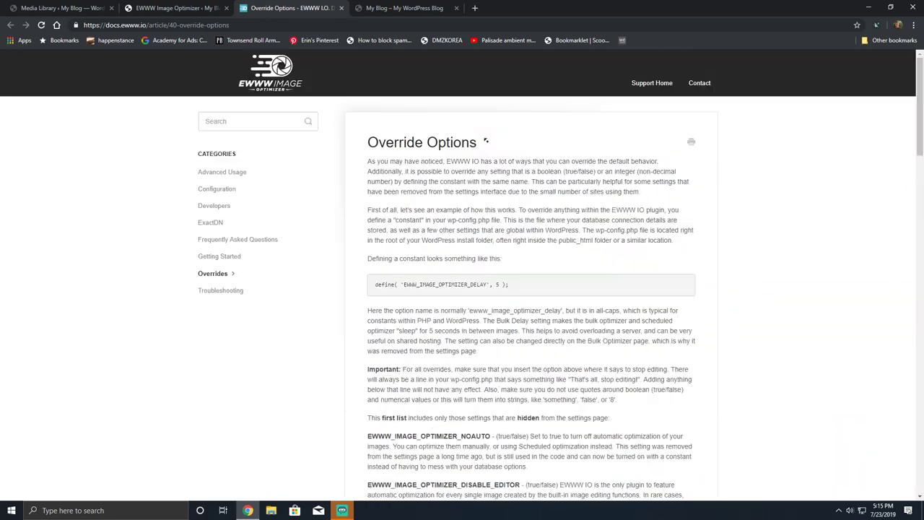
scroll(527, 261, "down", 14)
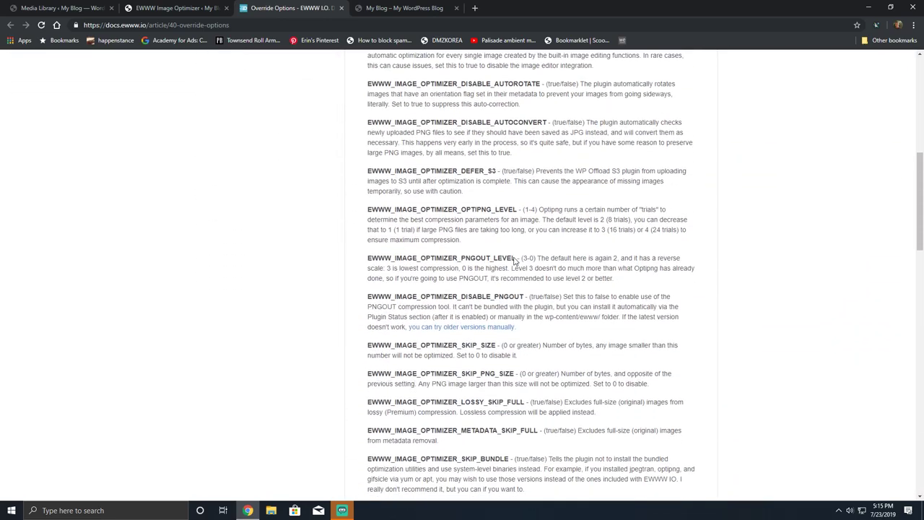
key("ctrl+w")
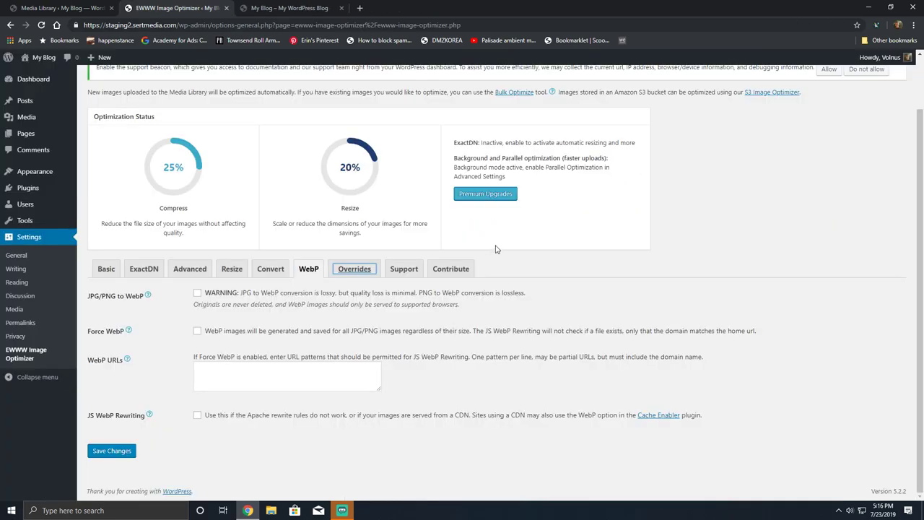
Show the Support tab and scroll through its Debugging Information box
left_click(403, 268)
scroll(189, 361, "down", 2)
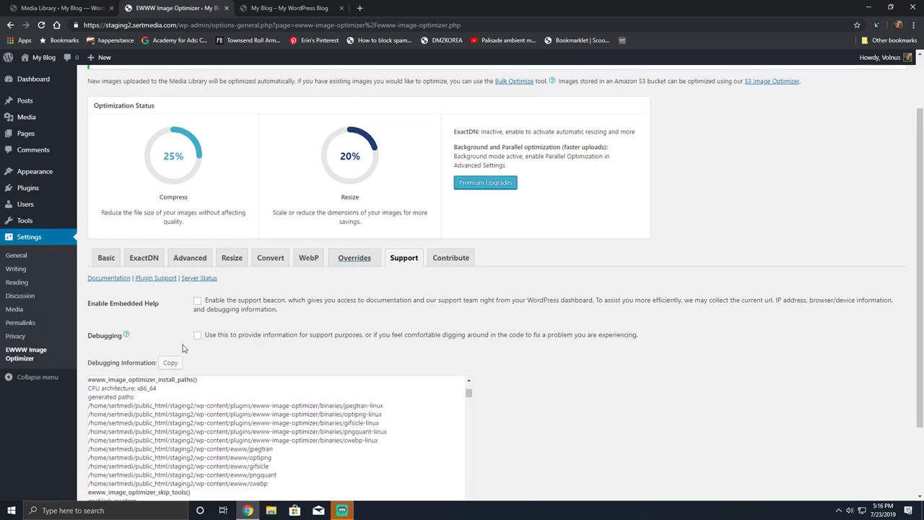
scroll(191, 368, "down", 3)
scroll(195, 375, "up", 5)
scroll(202, 399, "down", 5)
scroll(244, 366, "down", 2)
scroll(244, 366, "down", 10)
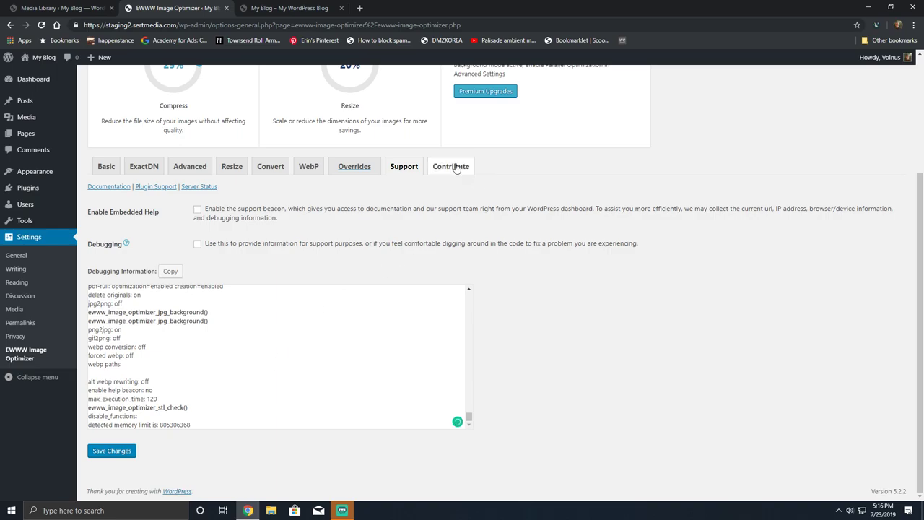
scroll(265, 330, "up", 15)
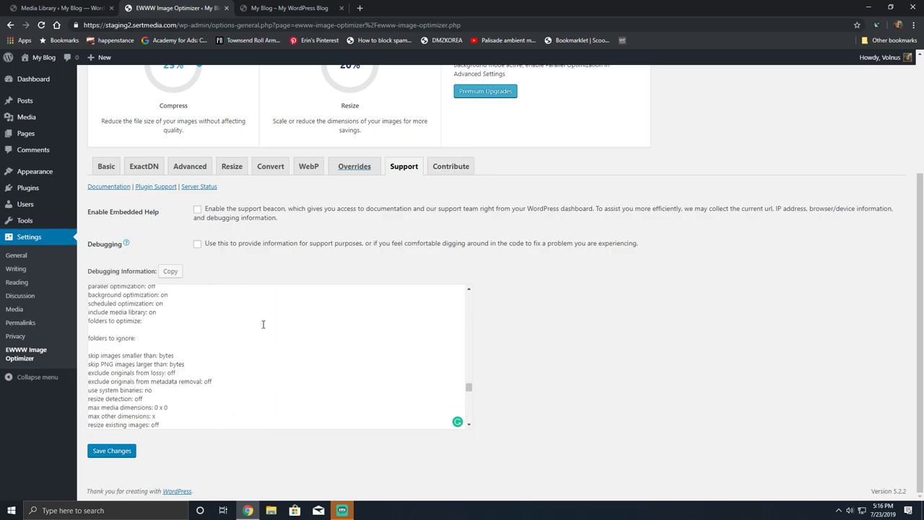
scroll(184, 323, "down", 2)
scroll(186, 368, "up", 10)
scroll(206, 363, "up", 2)
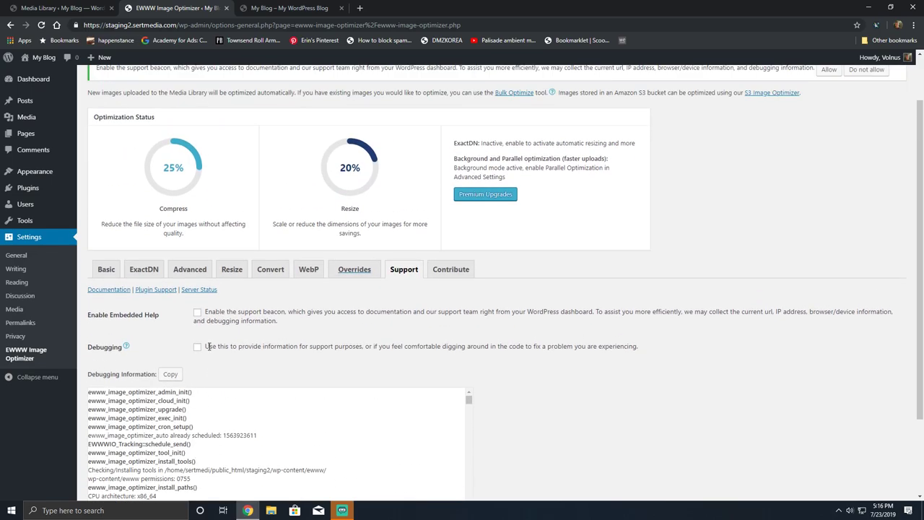
scroll(206, 357, "down", 3)
scroll(204, 365, "down", 4)
scroll(570, 402, "down", 2)
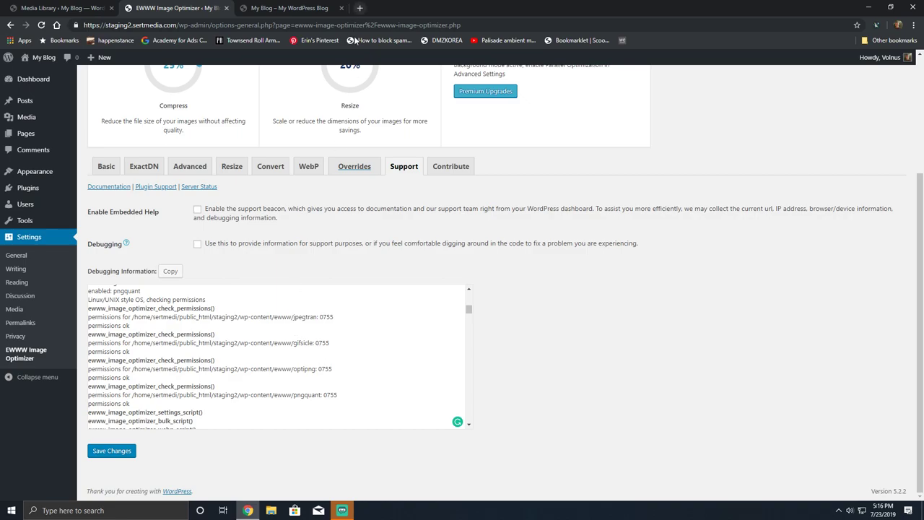
scroll(634, 197, "up", 1)
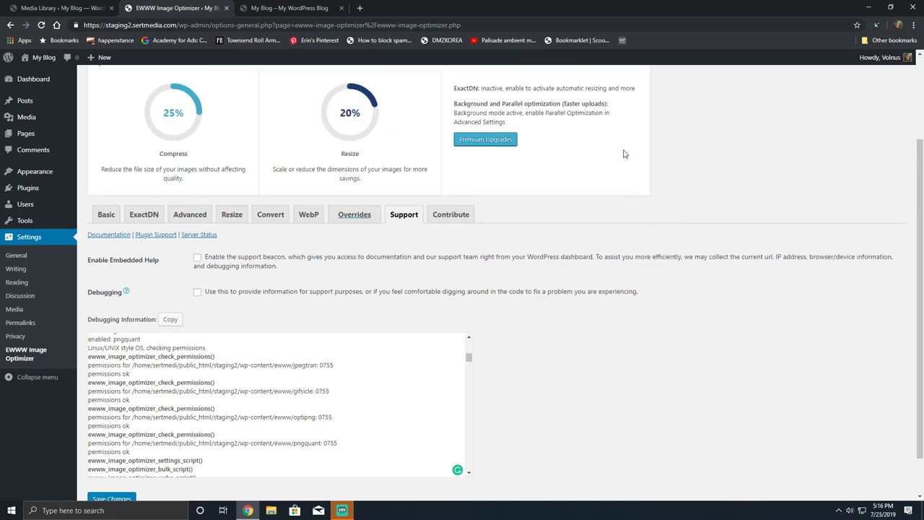
scroll(652, 185, "down", 1)
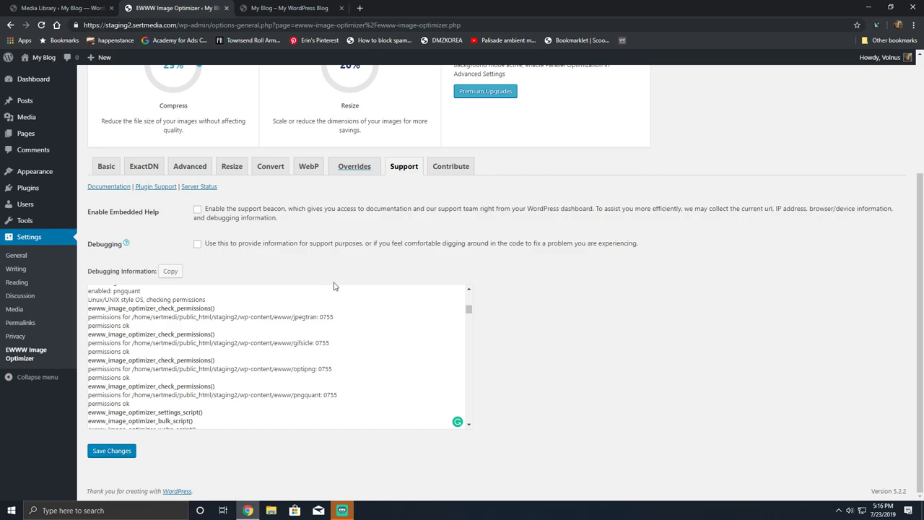
Select the gifsicle permission lines confirming 0755 permissions
left_click_drag(135, 344, 239, 351)
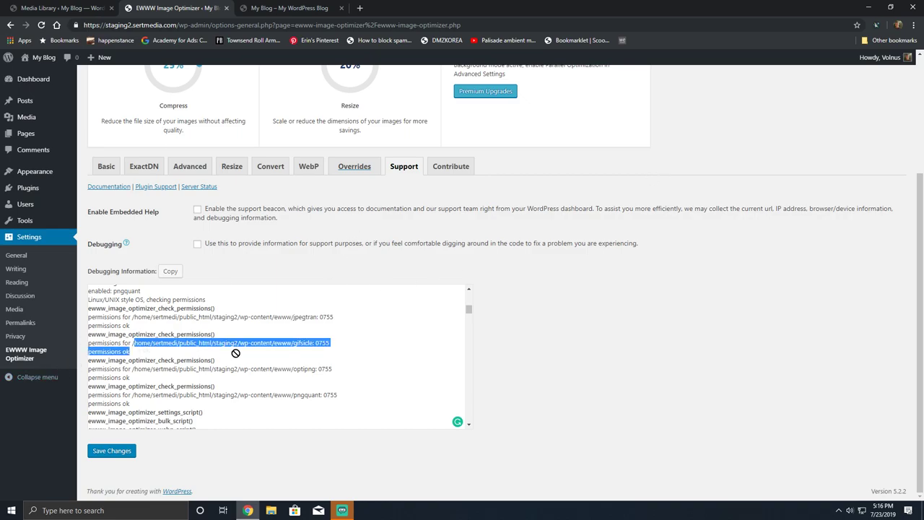
left_click(293, 349)
left_click_drag(327, 344, 271, 343)
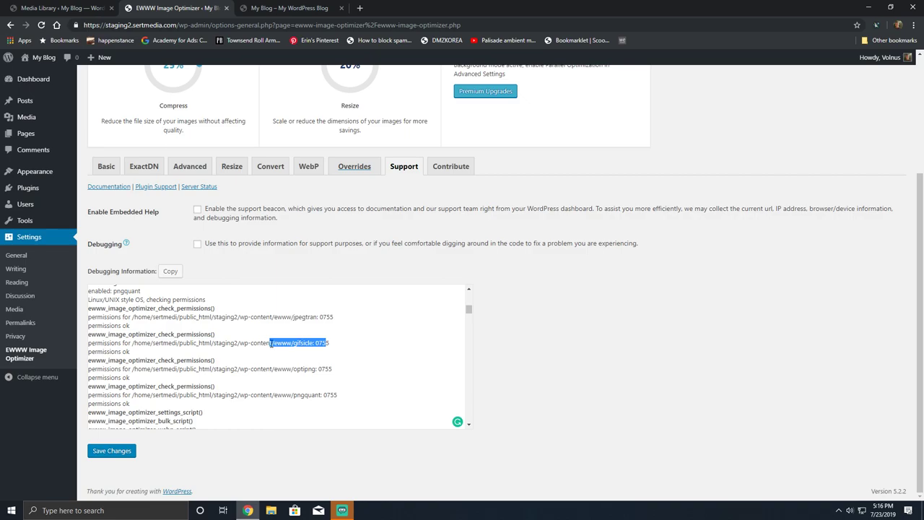
left_click_drag(126, 358, 115, 352)
triple_click(116, 350)
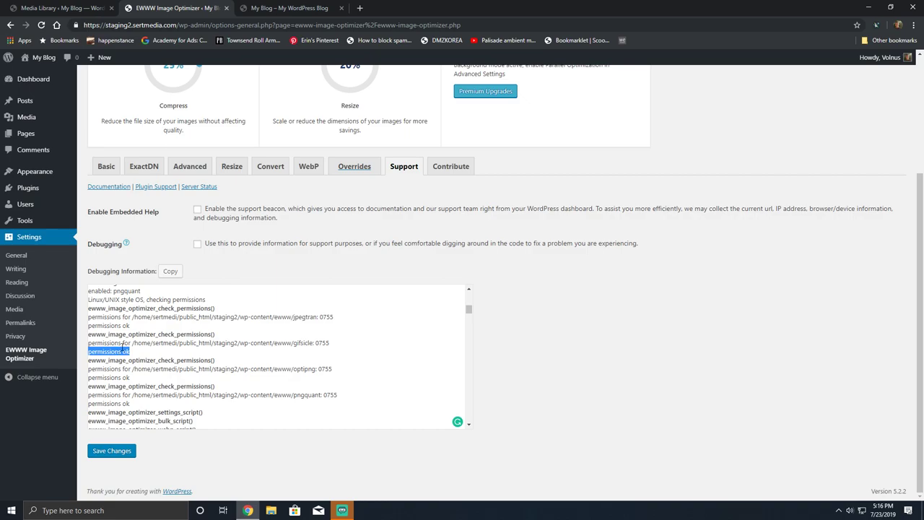
scroll(171, 372, "down", 2)
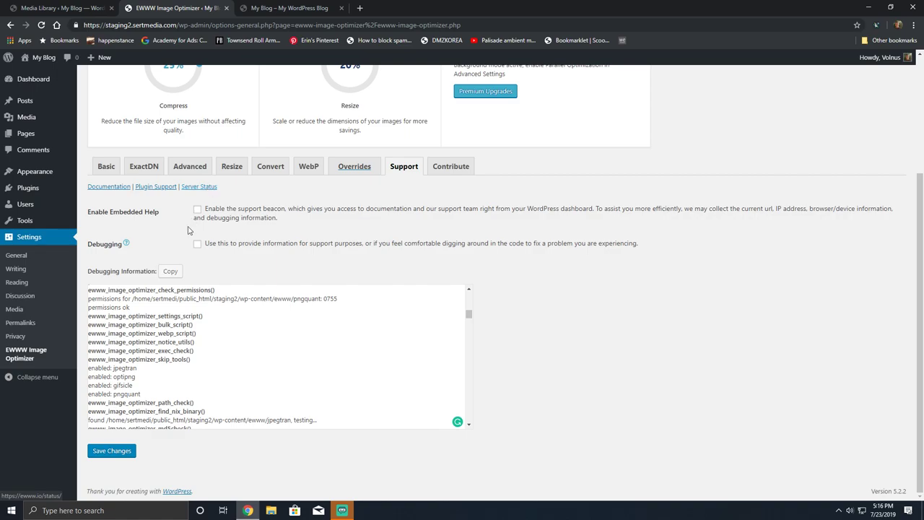
Save and show the Contribute tab, leaving Allow Usage Tracking unchecked
left_click(448, 168)
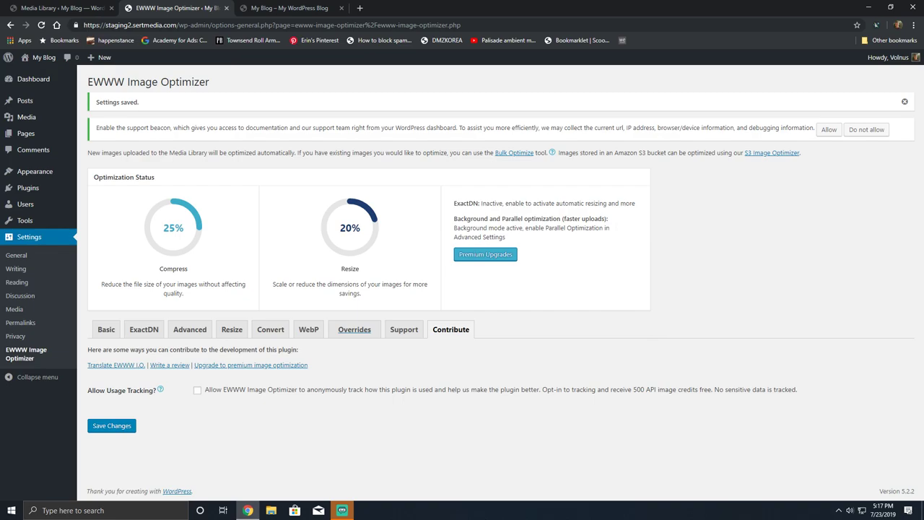
mouse_move(62, 119)
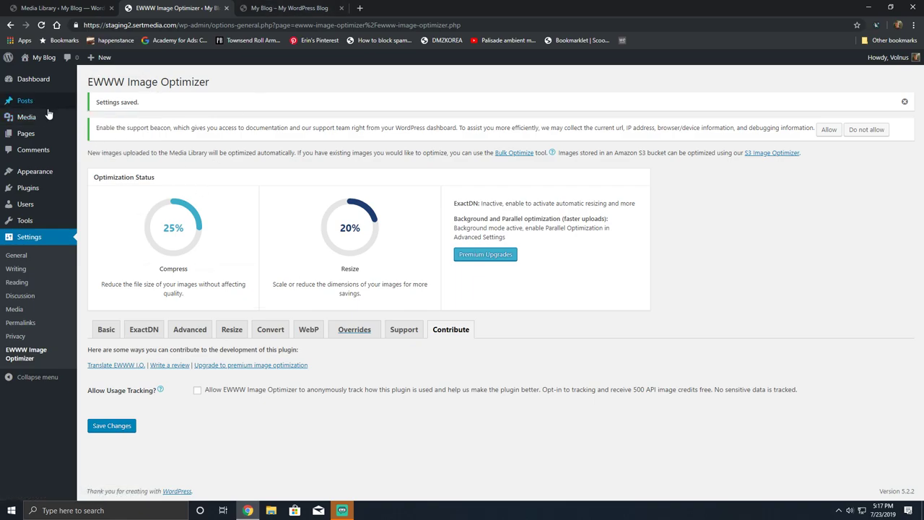
Uncheck Scheduled Optimization on the Advanced tab and save the settings
left_click(106, 147)
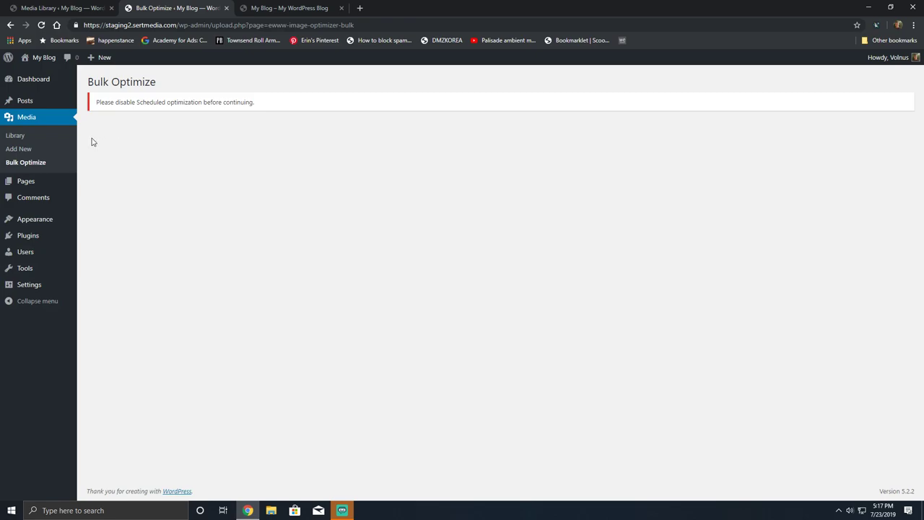
left_click(51, 284)
left_click(26, 353)
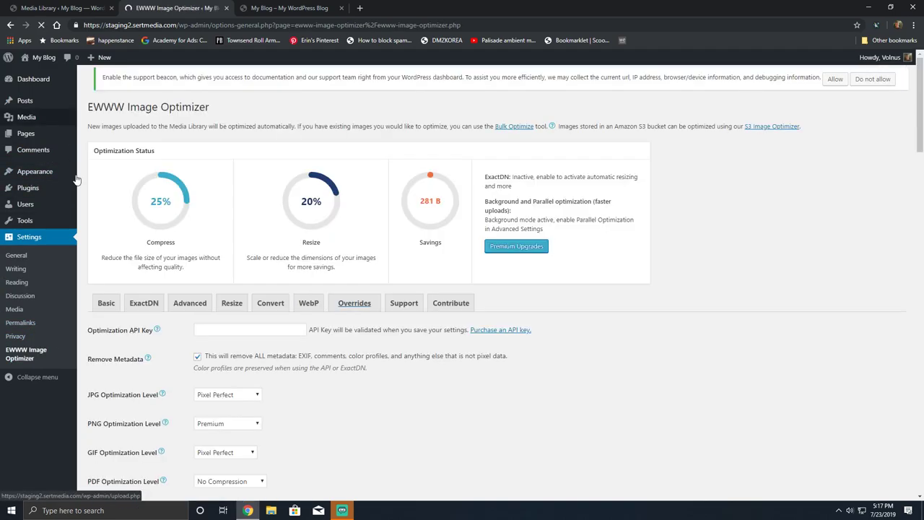
left_click(190, 304)
scroll(292, 335, "down", 3)
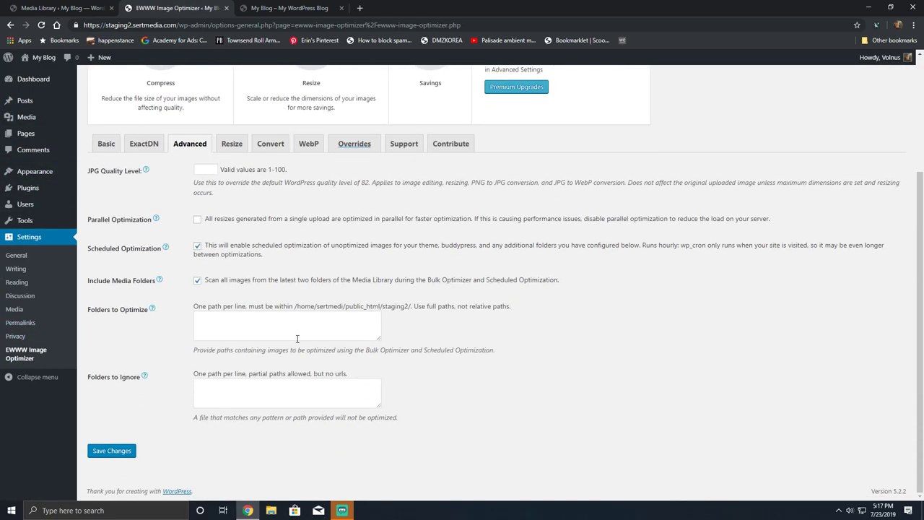
left_click(198, 246)
left_click(130, 451)
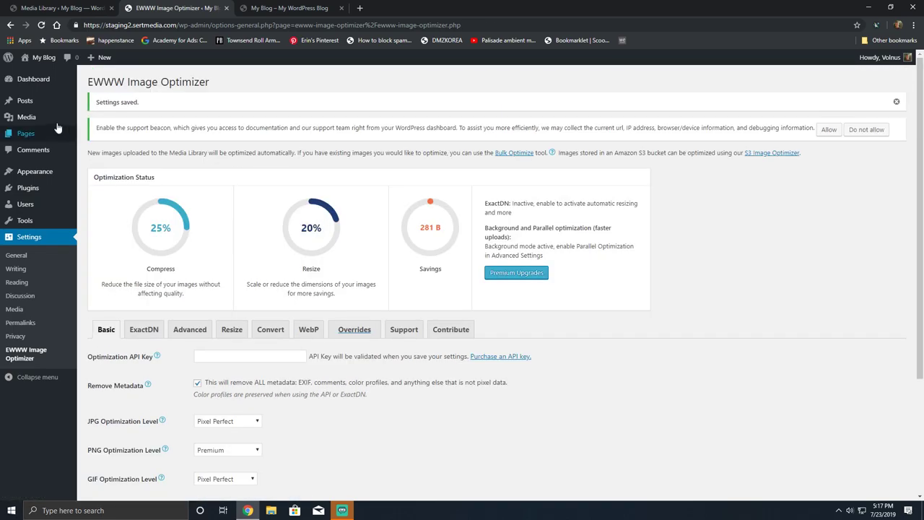
On Bulk Optimize, set the pause to 0 and list optimized images, showing screenshot.png
mouse_move(49, 120)
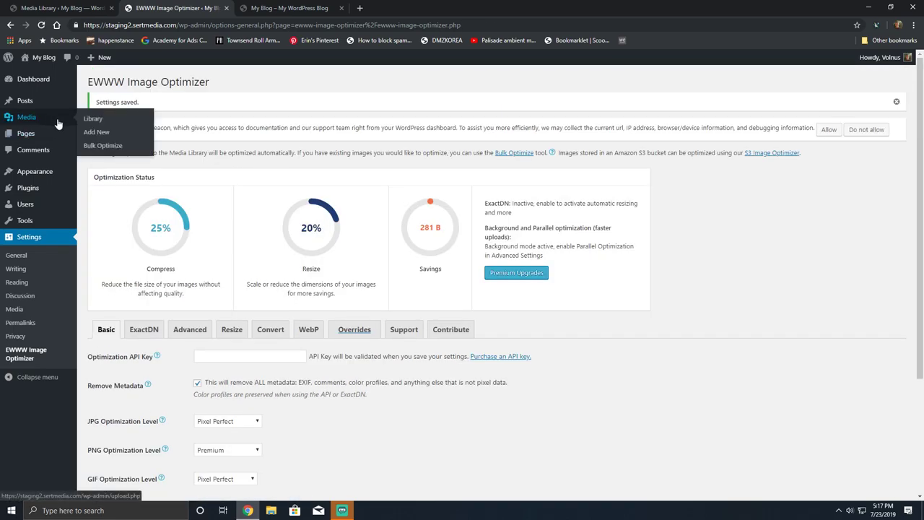
left_click(107, 145)
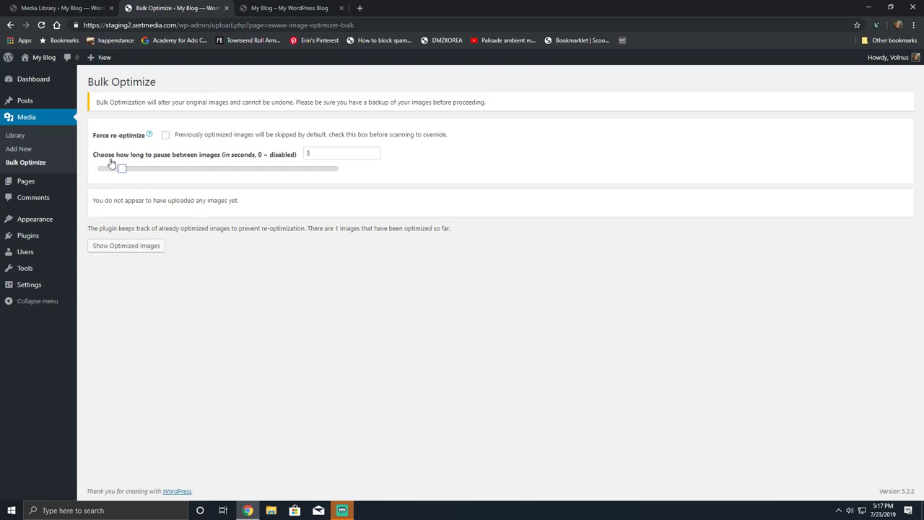
left_click_drag(87, 168, 96, 149)
mouse_move(3, 258)
left_click(150, 253)
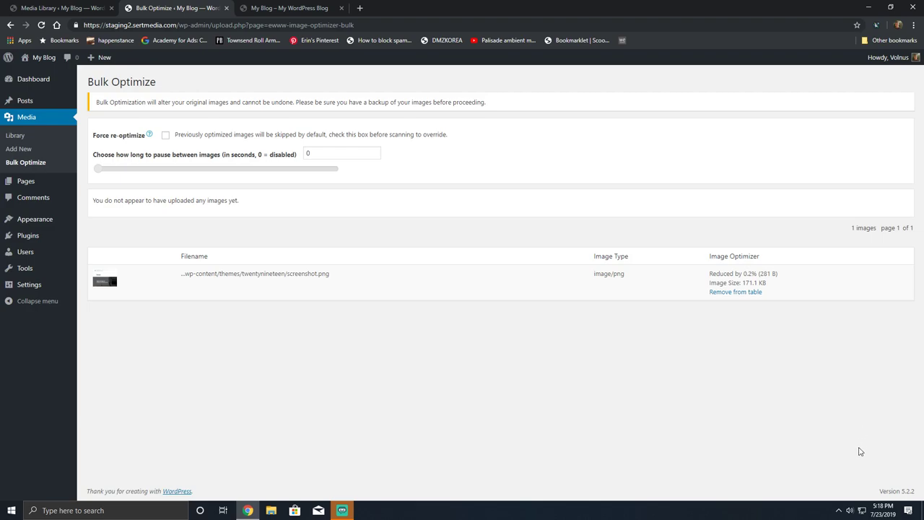
Check Force re-optimize and set the pause between images to 5 seconds
left_click(165, 135)
left_click_drag(100, 174, 107, 179)
double_click(342, 155)
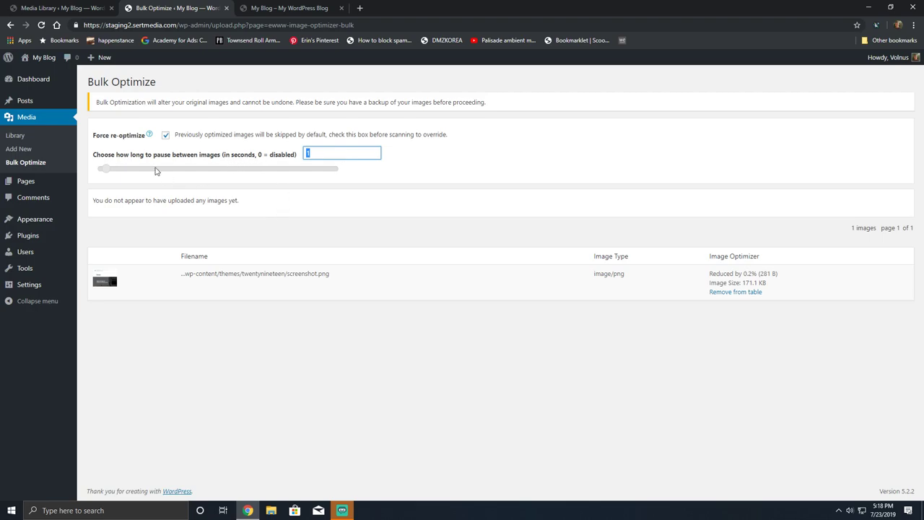
left_click_drag(105, 169, 138, 172)
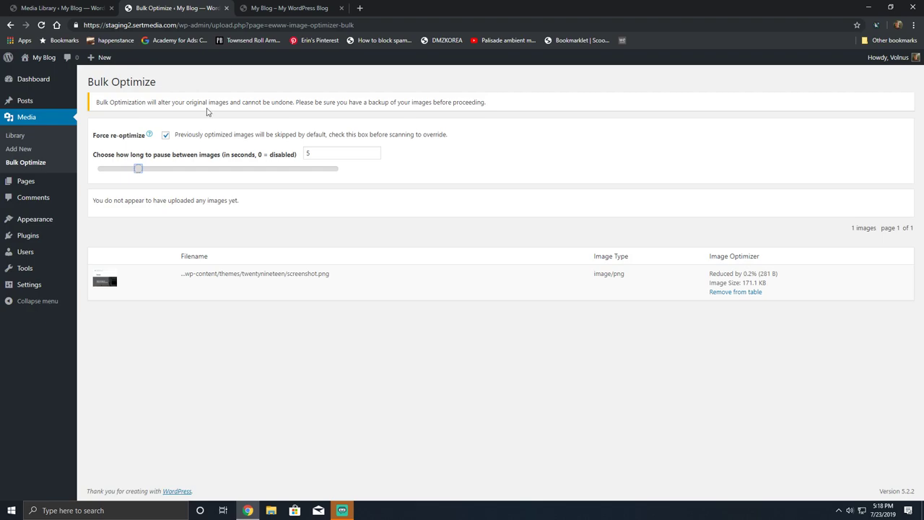
Return to the EWWW Image Optimizer settings page from the Settings menu in the admin sidebar
mouse_move(49, 282)
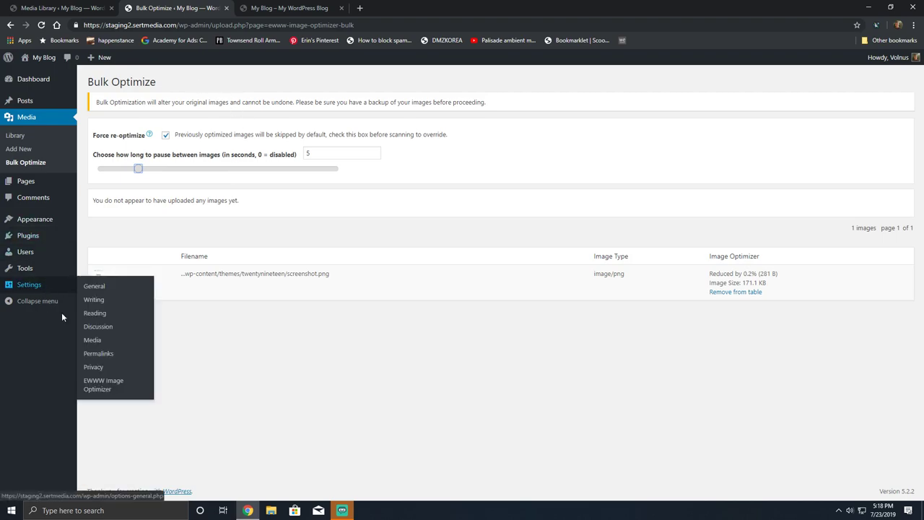
left_click(105, 384)
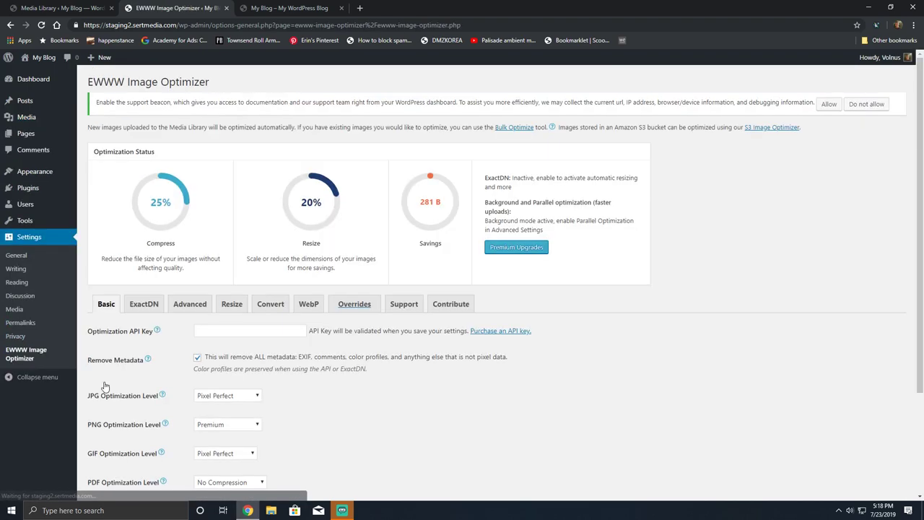